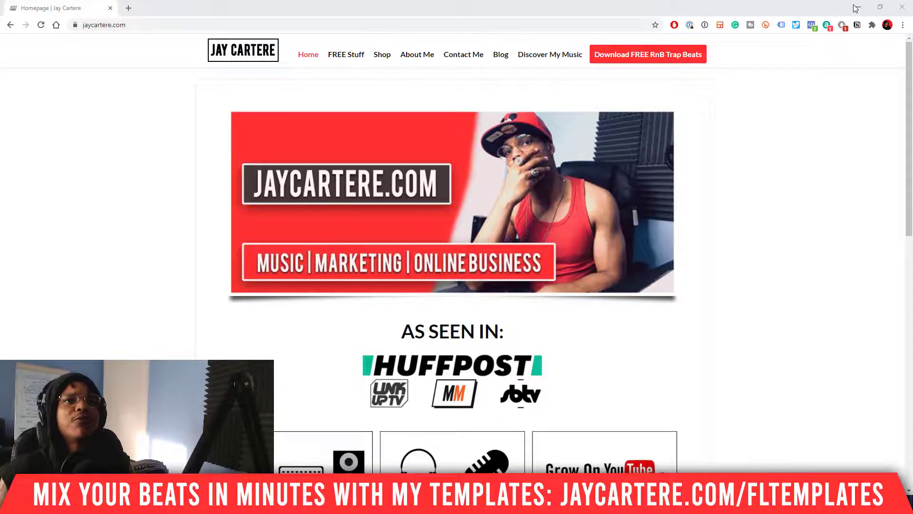
- Switch from the browser to FL Studio and reposition the Neoverb window over the playlist
{"action": "left_click", "coordinate": [859, 6]}
{"action": "left_click_drag", "start_coordinate": [655, 131], "coordinate": [547, 120]}
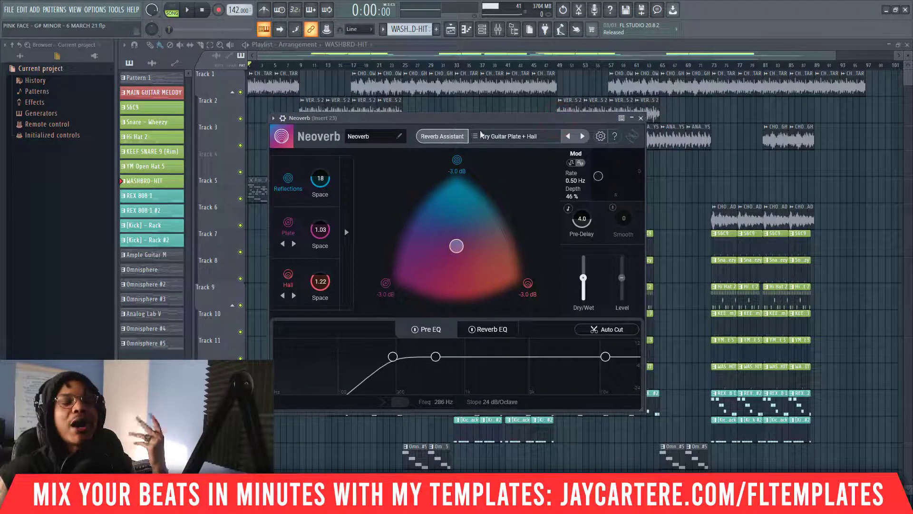
{"action": "left_click_drag", "start_coordinate": [362, 118], "coordinate": [525, 106]}
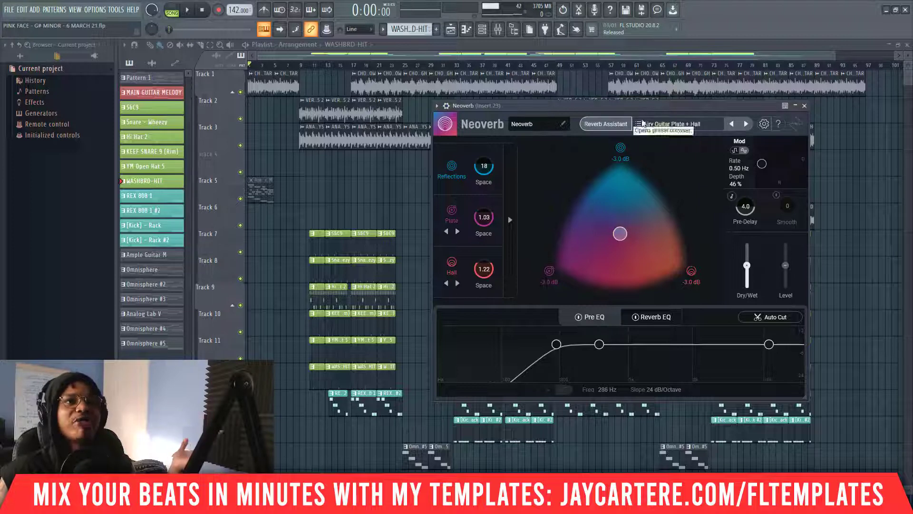
{"action": "left_click_drag", "start_coordinate": [651, 109], "coordinate": [641, 109]}
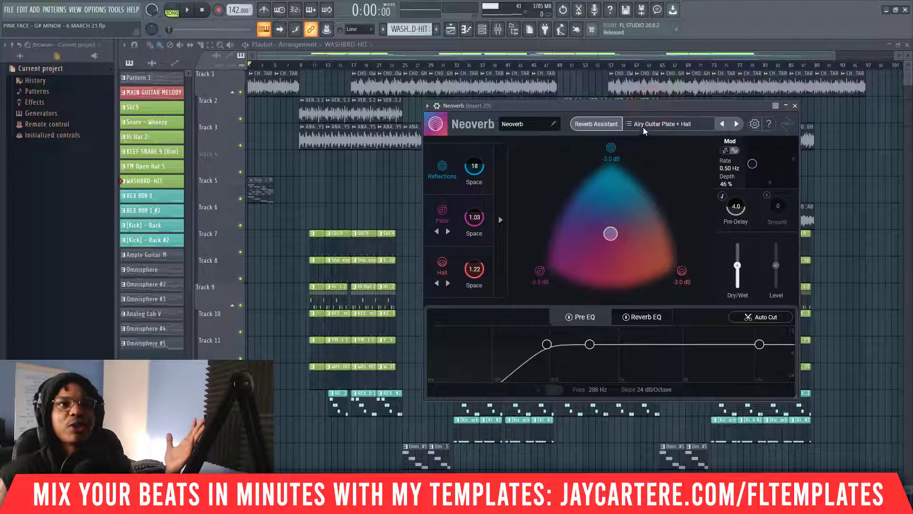
- Browse Neoverb's Guitar presets, try Floating Guitar, load Bass Guitar Slap and close the preset list
{"action": "left_click", "coordinate": [654, 124]}
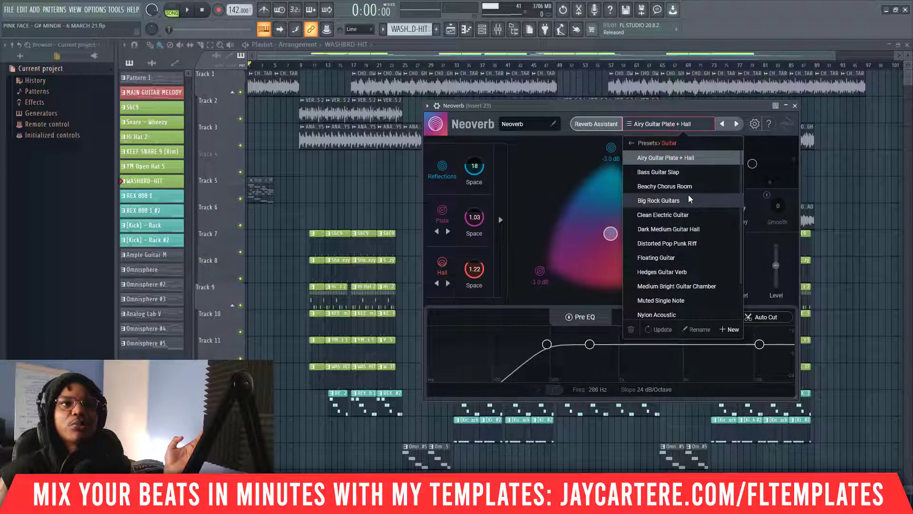
{"action": "left_click", "coordinate": [631, 142]}
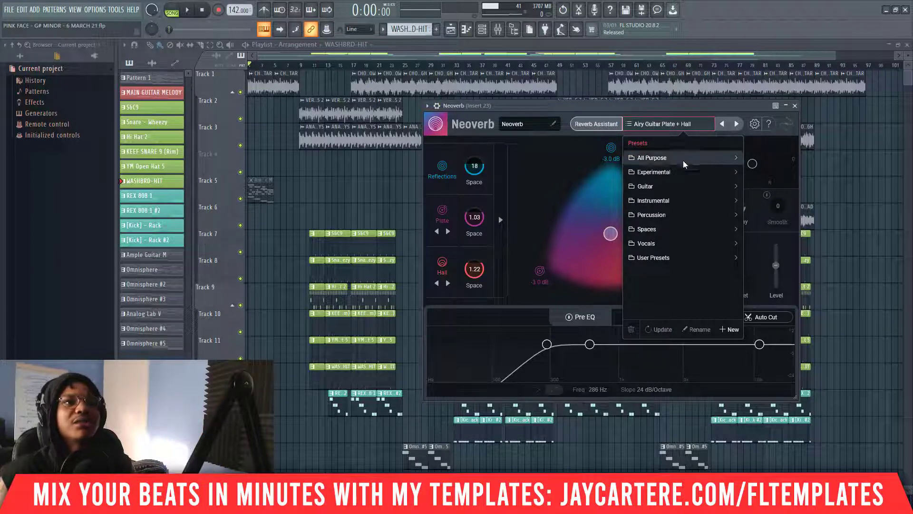
{"action": "left_click", "coordinate": [675, 186]}
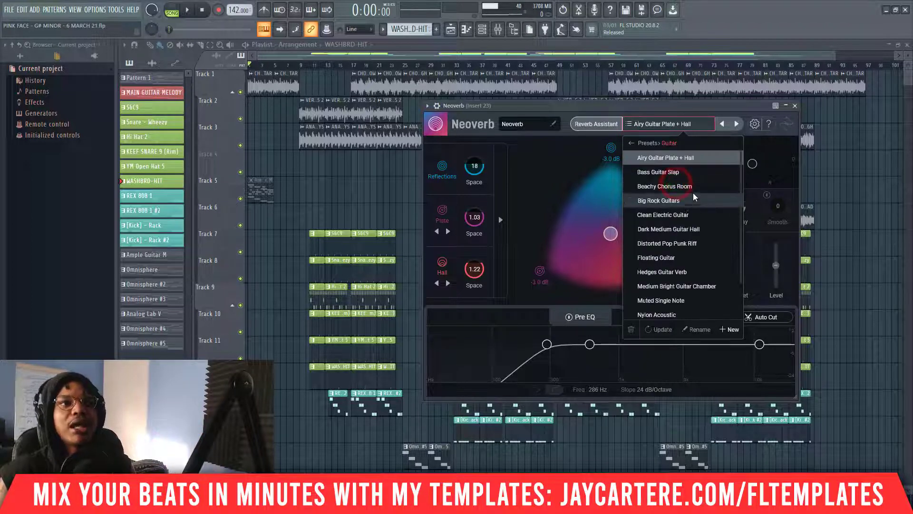
{"action": "scroll", "coordinate": [692, 193], "scroll_direction": "down", "scroll_amount": 1}
{"action": "scroll", "coordinate": [706, 283], "scroll_direction": "up", "scroll_amount": 1}
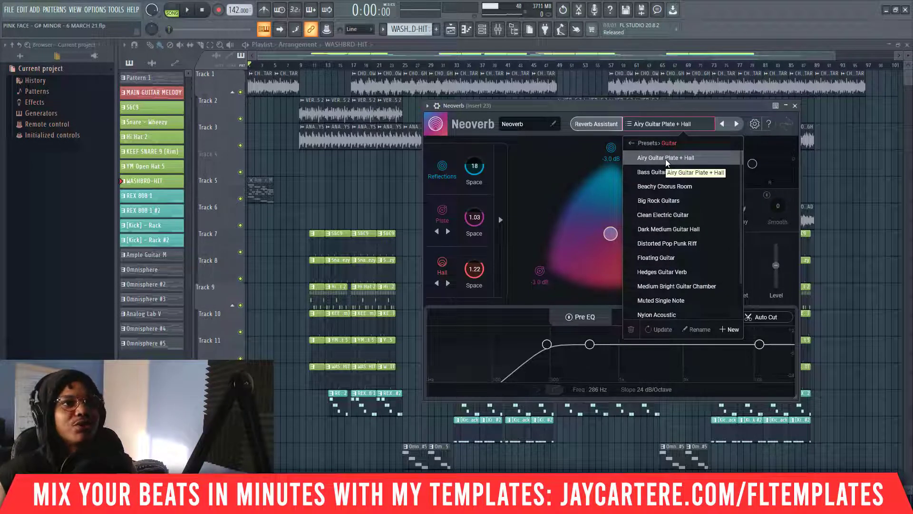
{"action": "left_click", "coordinate": [678, 186]}
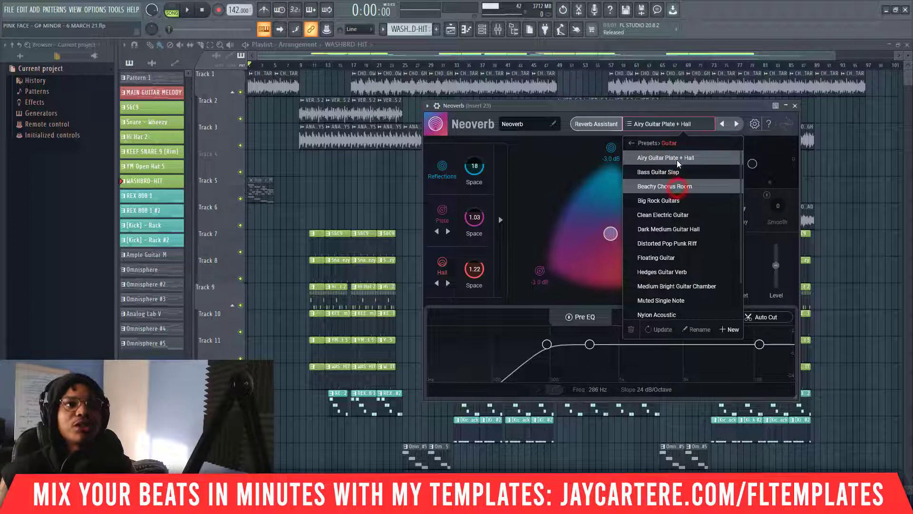
{"action": "left_click", "coordinate": [671, 257]}
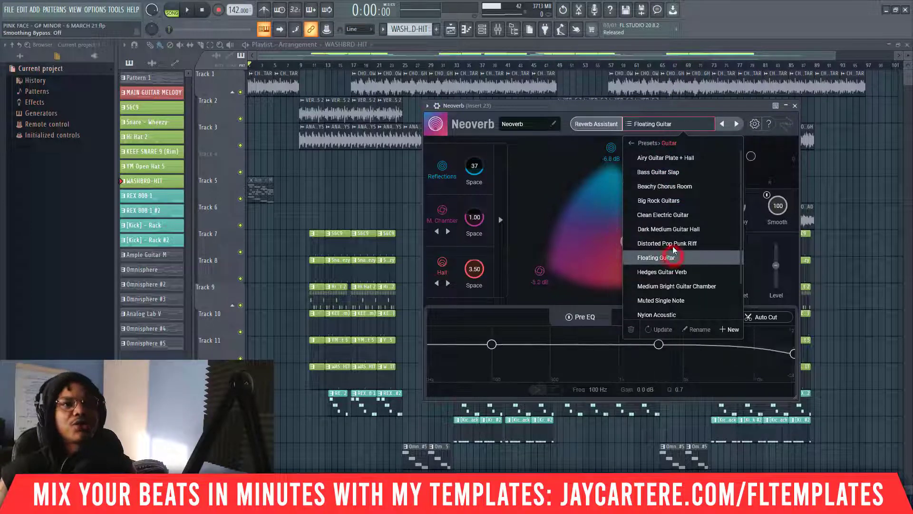
{"action": "left_click", "coordinate": [674, 172]}
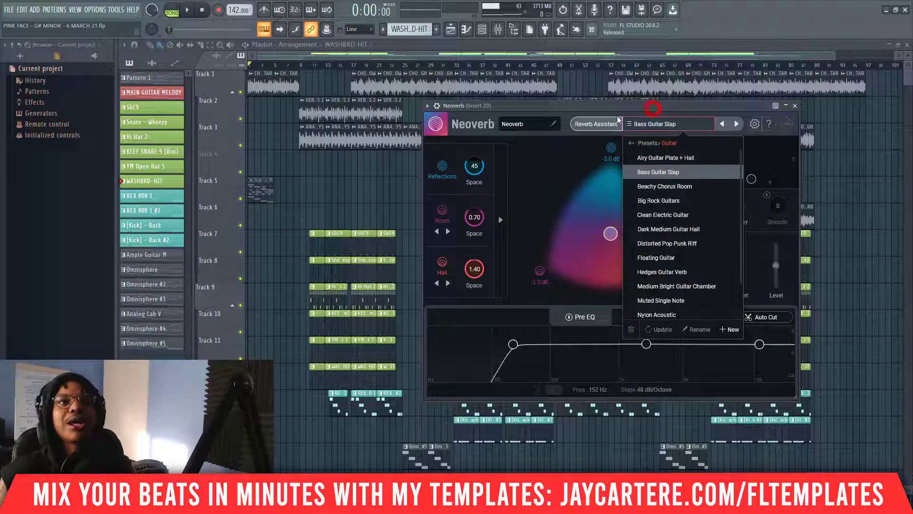
{"action": "left_click", "coordinate": [602, 124]}
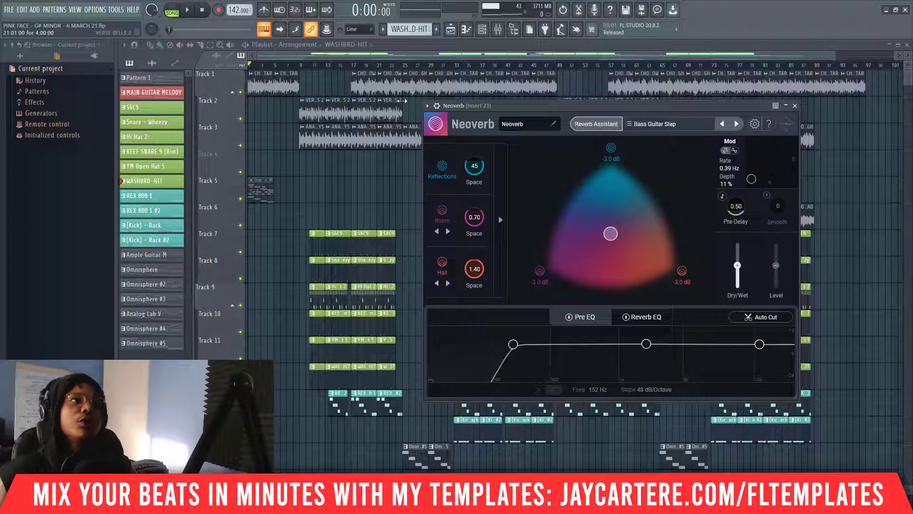
- Select the first eight bars of the playlist for playback and open Neoverb's Reverb Assistant
{"action": "left_click_drag", "start_coordinate": [299, 65], "coordinate": [249, 65]}
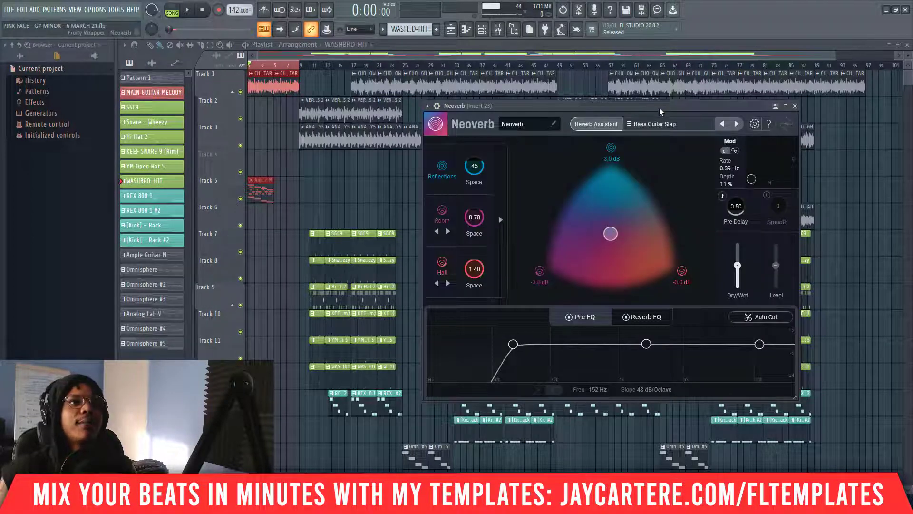
{"action": "left_click_drag", "start_coordinate": [660, 110], "coordinate": [546, 104]}
{"action": "left_click", "coordinate": [536, 121]}
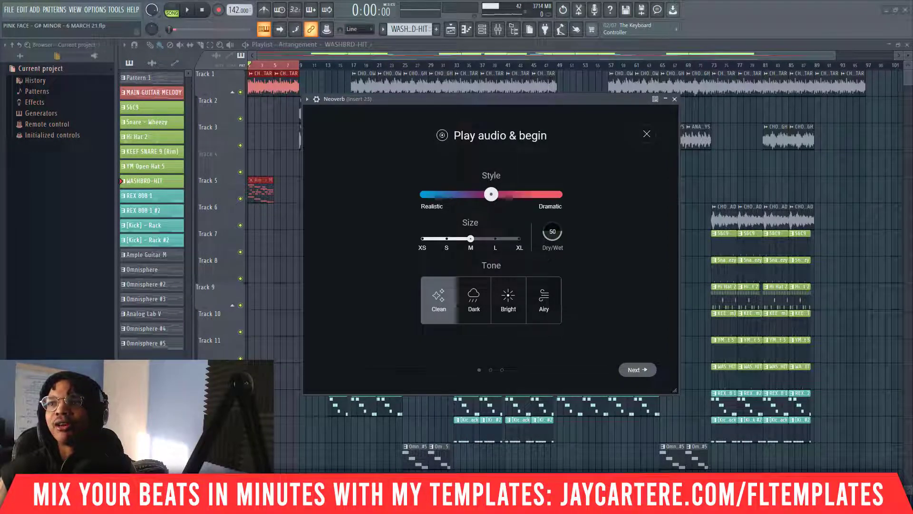
- Check the MAIN CHORUS GUITAR routing in the mixer and rename insert 23, which holds Neoverb, as REVERB
{"action": "key", "text": "F9"}
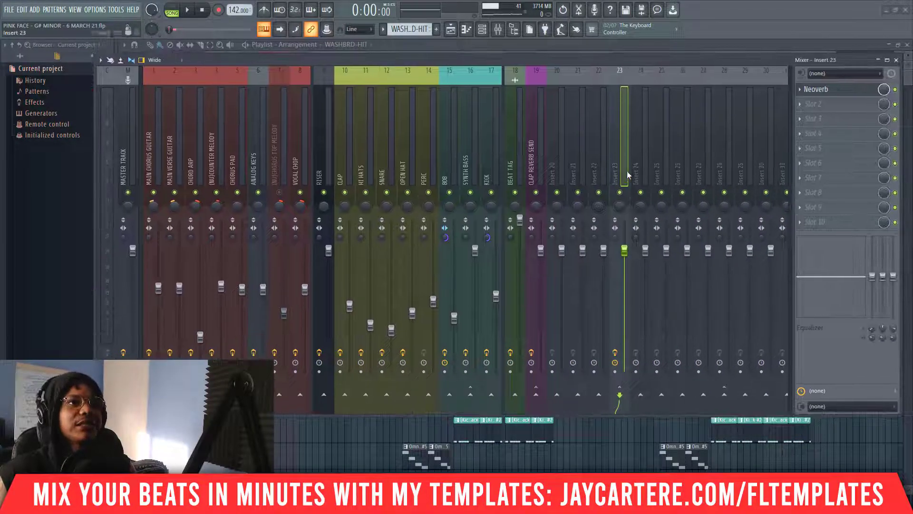
{"action": "left_click", "coordinate": [149, 133]}
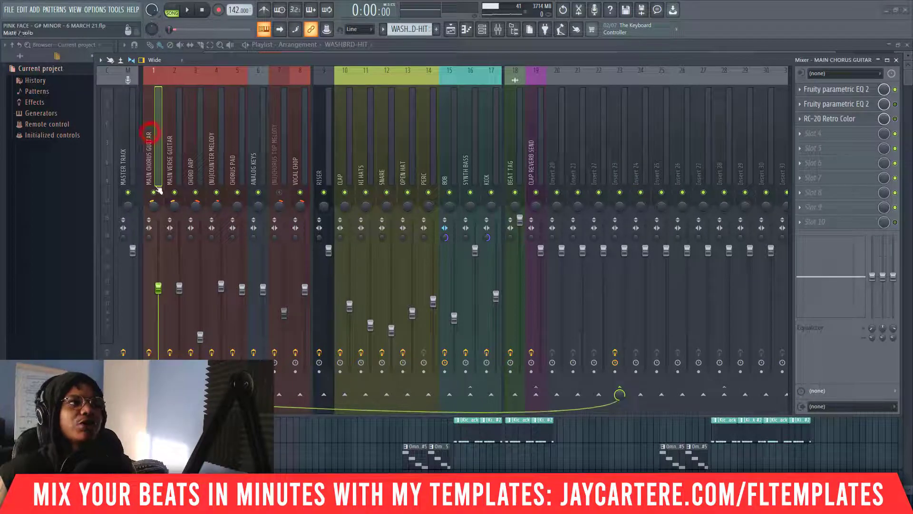
{"action": "left_click", "coordinate": [148, 136]}
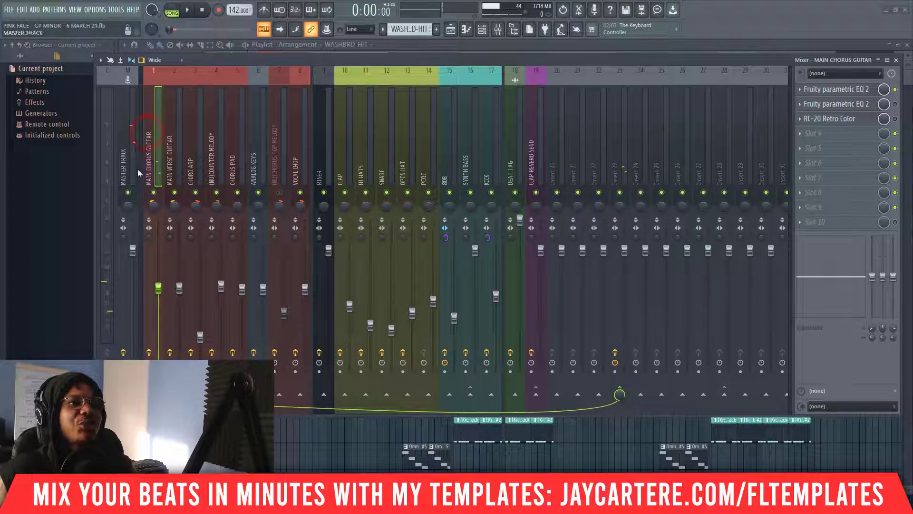
{"action": "left_click", "coordinate": [620, 143]}
{"action": "right_click", "coordinate": [620, 143]}
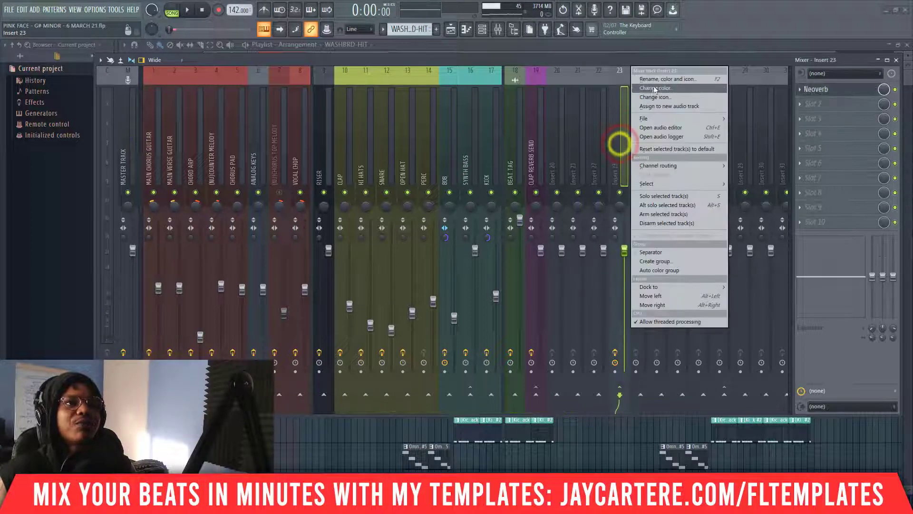
{"action": "left_click", "coordinate": [652, 78]}
{"action": "type", "text": "rev"}
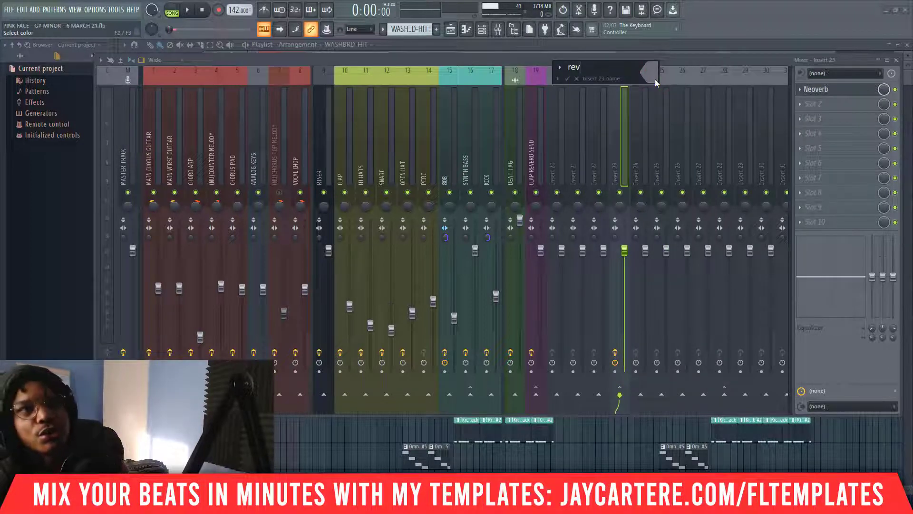
{"action": "key", "text": "BackSpace"}
{"action": "type", "text": "REVERB"}
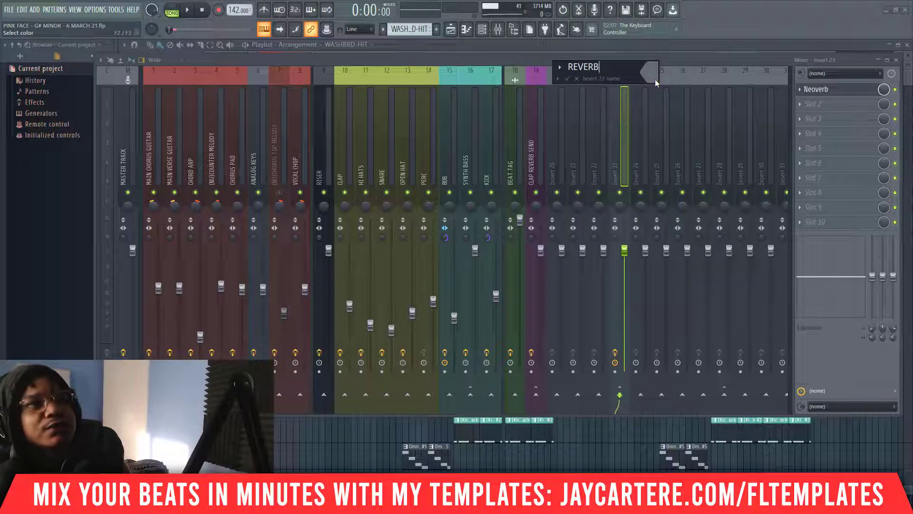
{"action": "key", "text": "Return"}
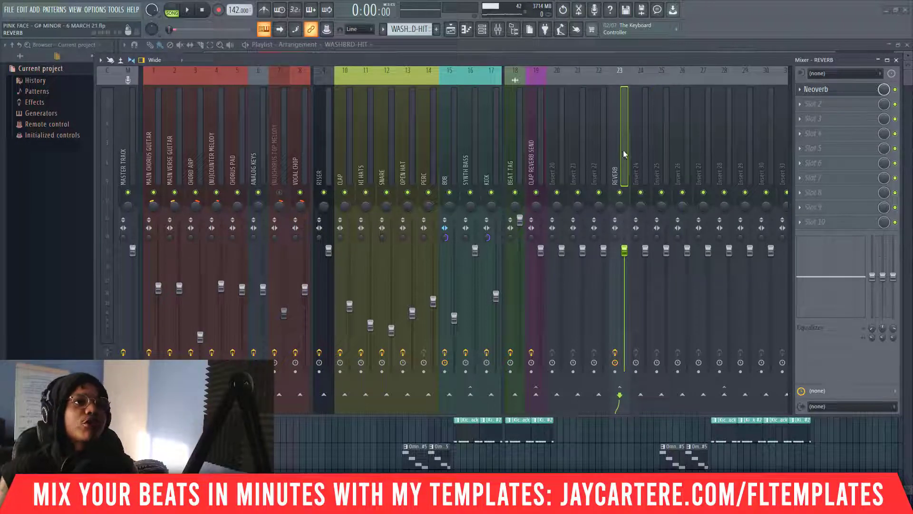
- Adjust the MAIN CHORUS GUITAR send level to the REVERB track and return to the Reverb Assistant
{"action": "left_click", "coordinate": [159, 176]}
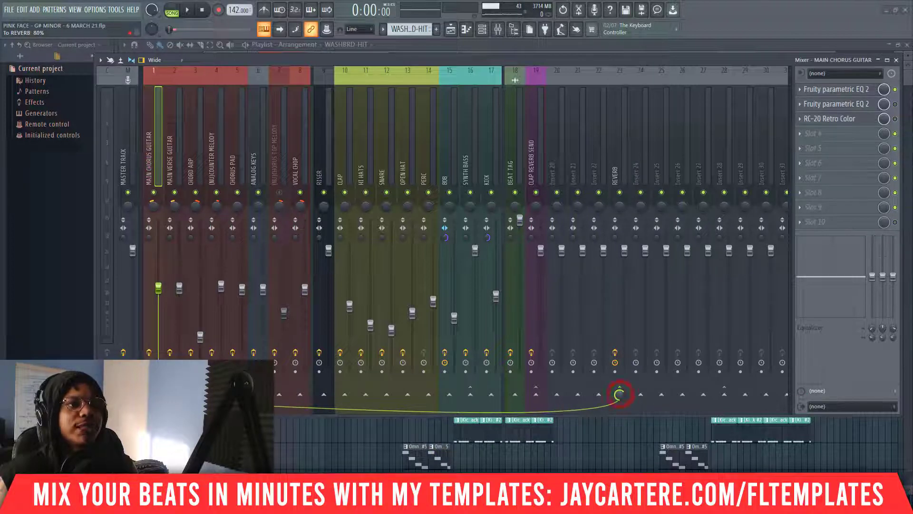
{"action": "left_click_drag", "start_coordinate": [620, 394], "coordinate": [619, 388]}
{"action": "left_click", "coordinate": [146, 149]}
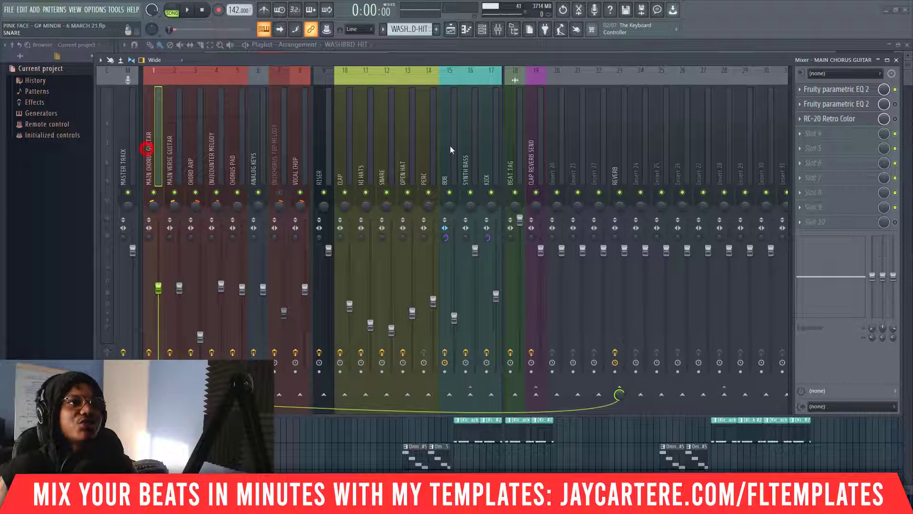
{"action": "left_click", "coordinate": [616, 149]}
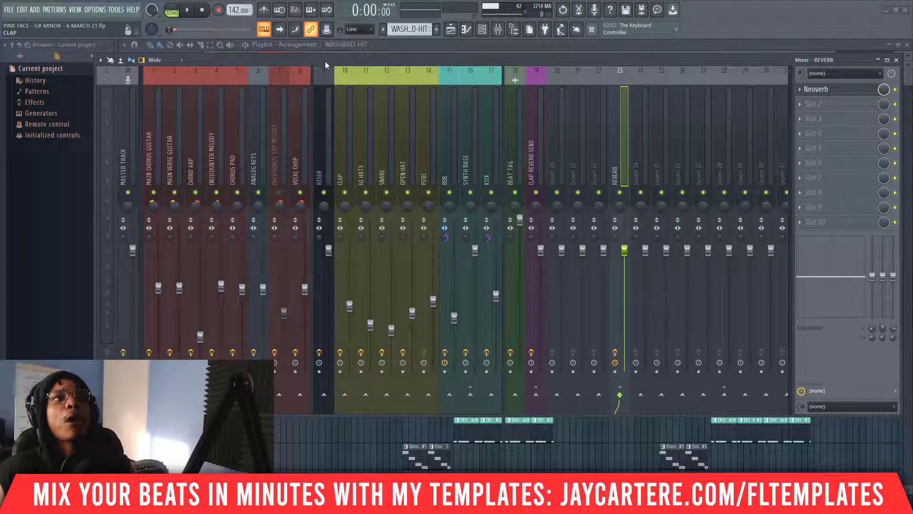
{"action": "left_click", "coordinate": [296, 78]}
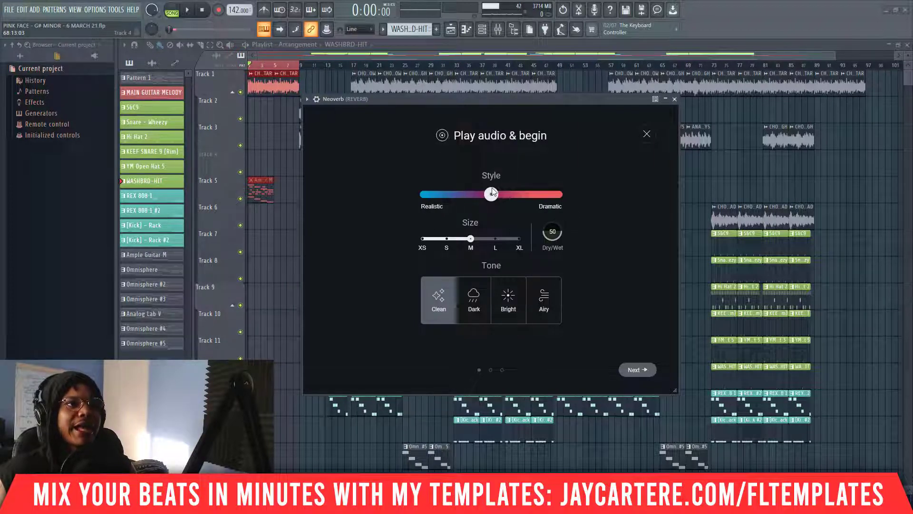
- Set the Reverb Assistant to a style slightly towards Dramatic, size M, Dry/Wet 100 and Airy tone
{"action": "left_click_drag", "start_coordinate": [492, 195], "coordinate": [523, 202]}
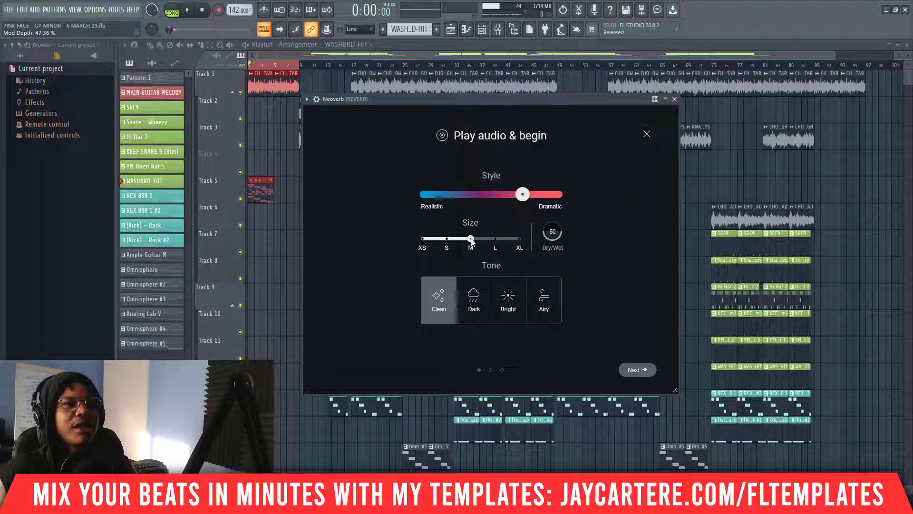
{"action": "left_click_drag", "start_coordinate": [471, 238], "coordinate": [493, 241]}
{"action": "mouse_move", "coordinate": [480, 241]}
{"action": "left_mouse_down"}
{"action": "mouse_move", "coordinate": [492, 242]}
{"action": "mouse_move", "coordinate": [474, 240]}
{"action": "left_mouse_up"}
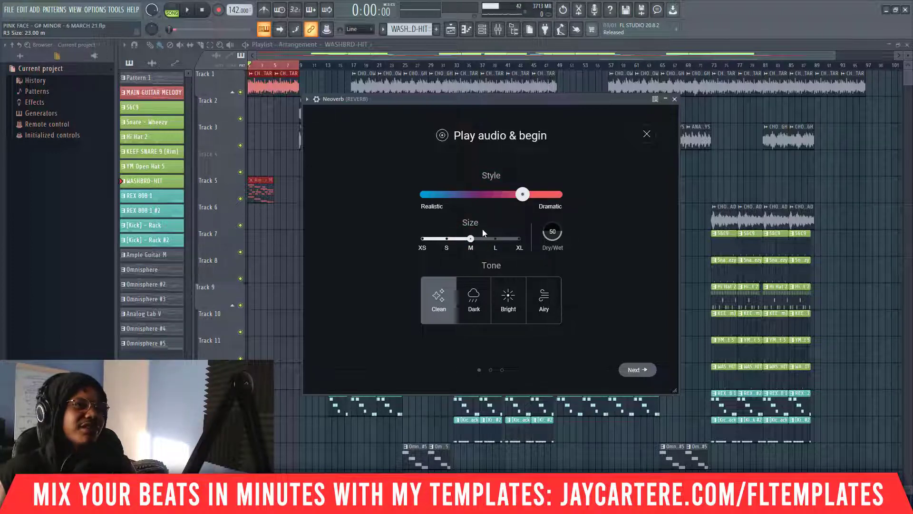
{"action": "left_click_drag", "start_coordinate": [522, 194], "coordinate": [501, 194]}
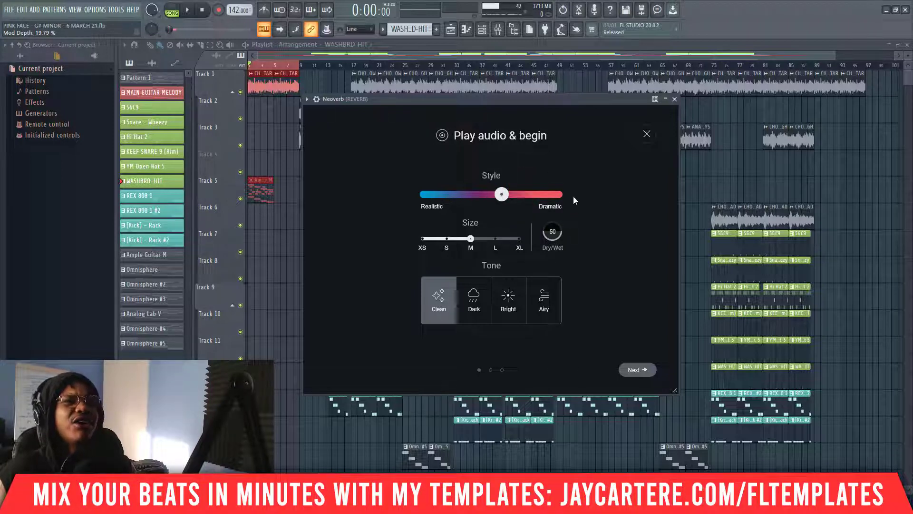
{"action": "left_click_drag", "start_coordinate": [552, 234], "coordinate": [552, 123]}
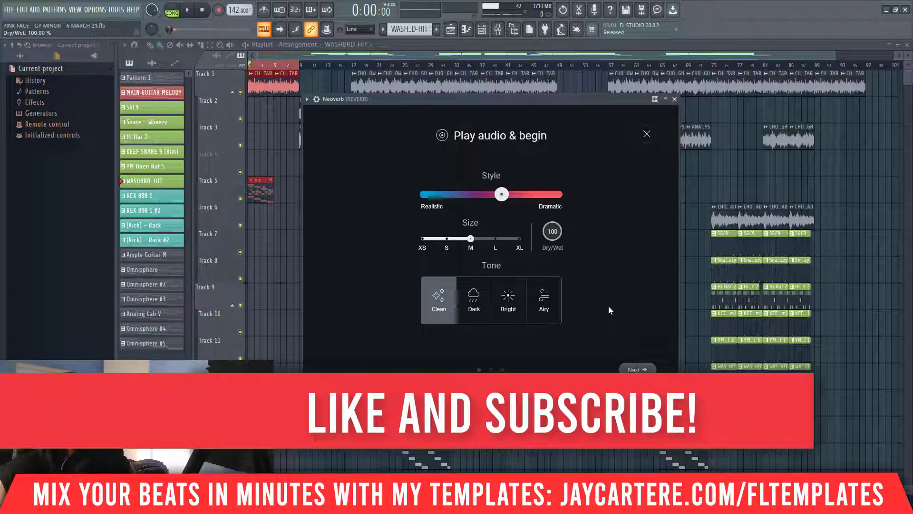
{"action": "left_click", "coordinate": [542, 299]}
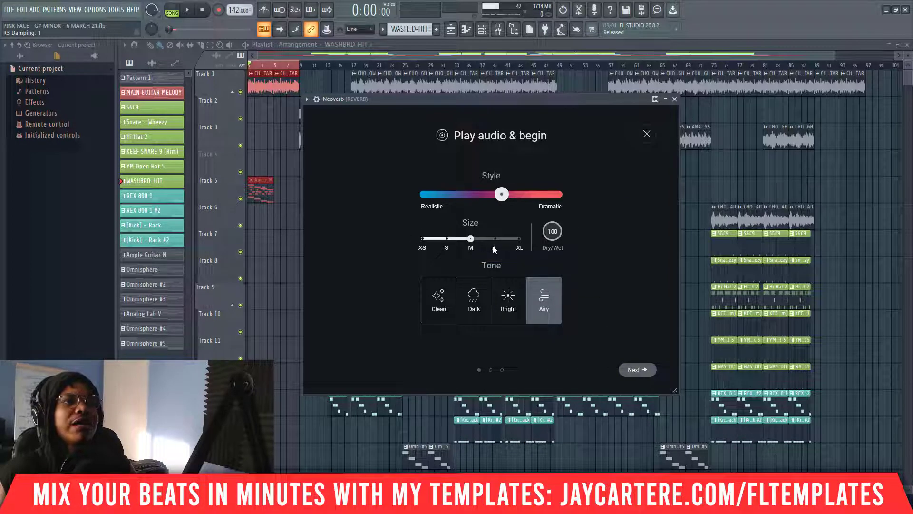
- Have the Reverb Assistant analyse the playing guitar section, accept its Auto Cut and Unmask suggestion, and stop playback
{"action": "left_click", "coordinate": [638, 371]}
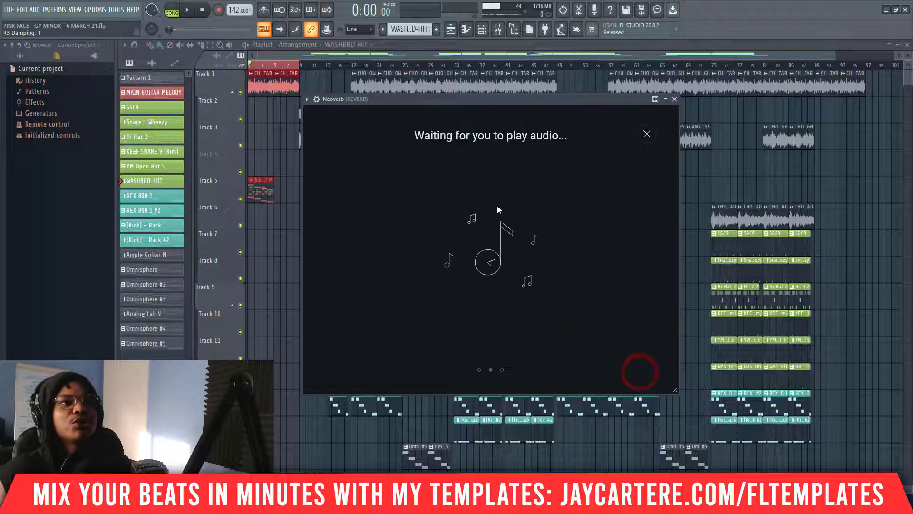
{"action": "key", "text": "space"}
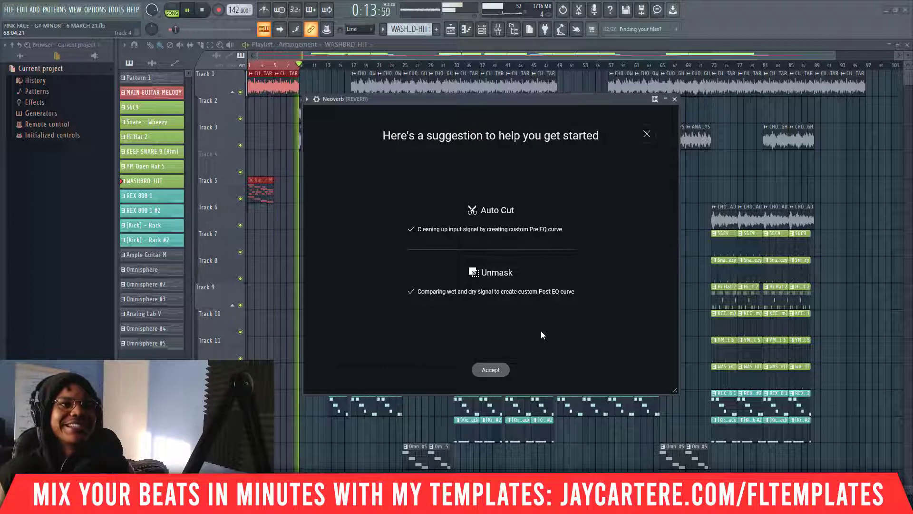
{"action": "left_click", "coordinate": [497, 370]}
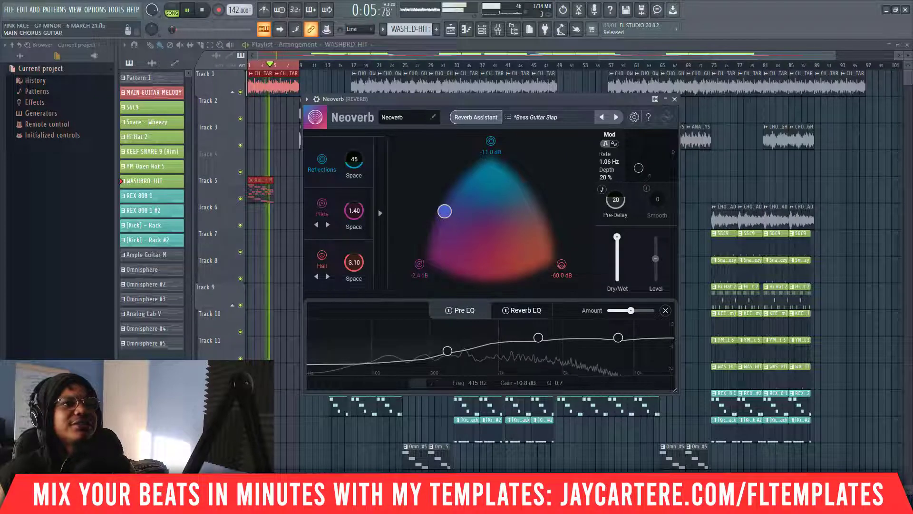
{"action": "key", "text": "space"}
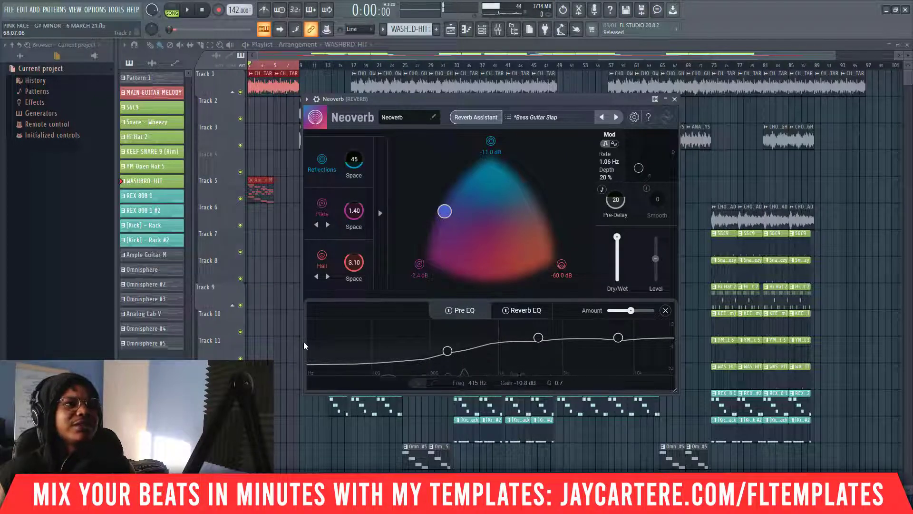
- Close the Neoverb window and look over the lower tracks of the playlist
{"action": "scroll", "coordinate": [704, 264], "scroll_direction": "down", "scroll_amount": 5}
{"action": "scroll", "coordinate": [277, 336], "scroll_direction": "down", "scroll_amount": 3}
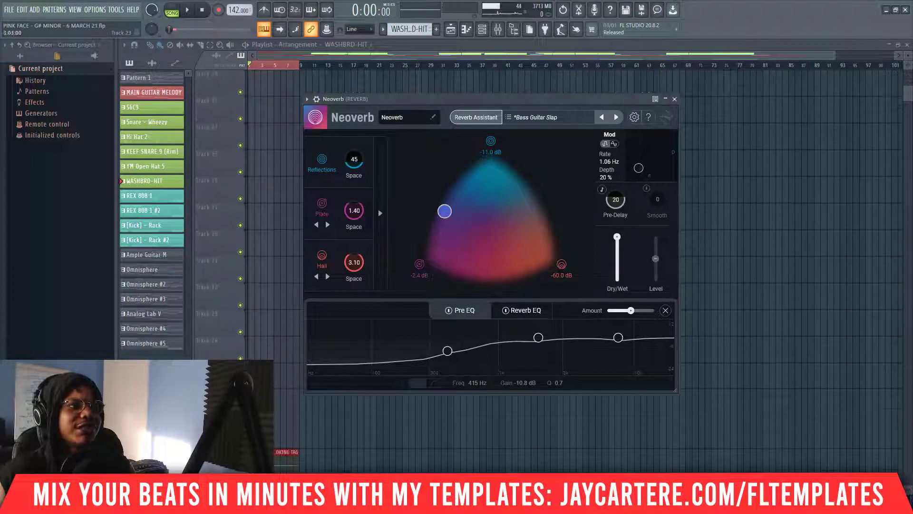
{"action": "key", "text": "Escape"}
{"action": "scroll", "coordinate": [356, 294], "scroll_direction": "up", "scroll_amount": 2}
{"action": "scroll", "coordinate": [355, 294], "scroll_direction": "up", "scroll_amount": 3}
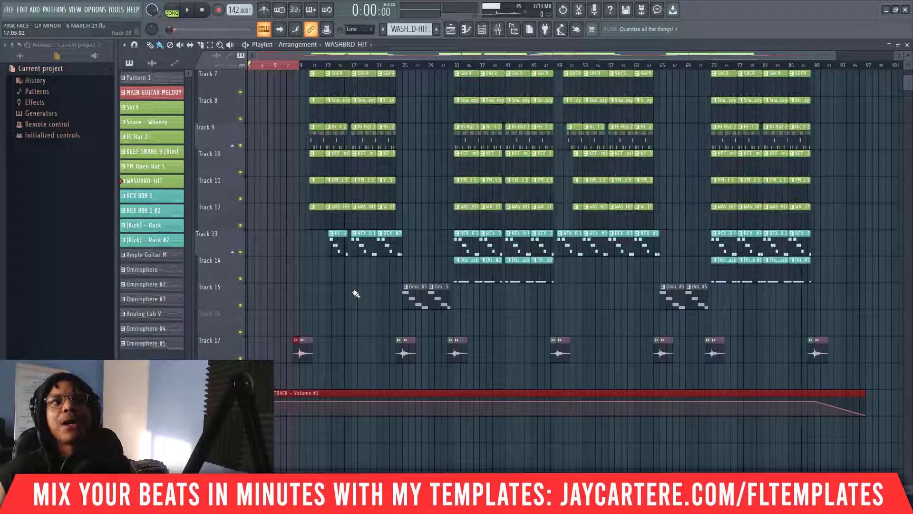
- Play the guitar section briefly and set the MAIN CHORUS GUITAR send to the REVERB track to 44%
{"action": "key", "text": "space"}
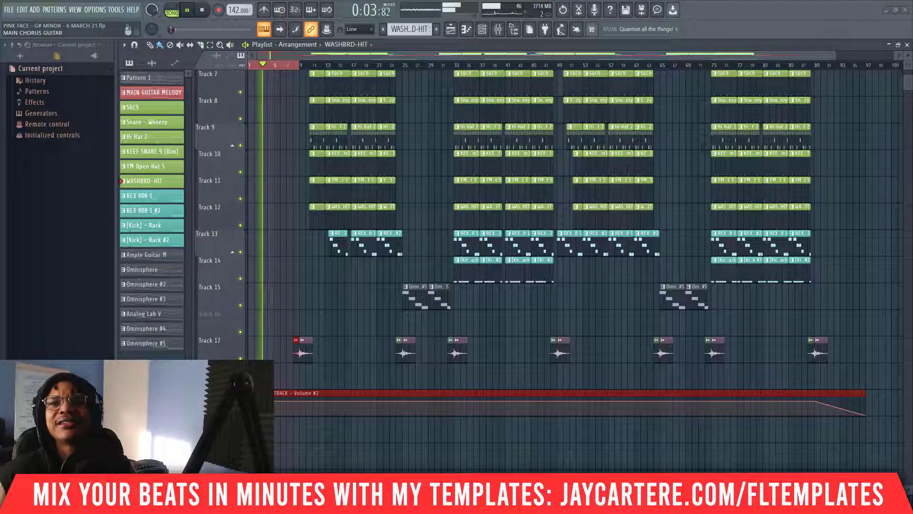
{"action": "key", "text": "space"}
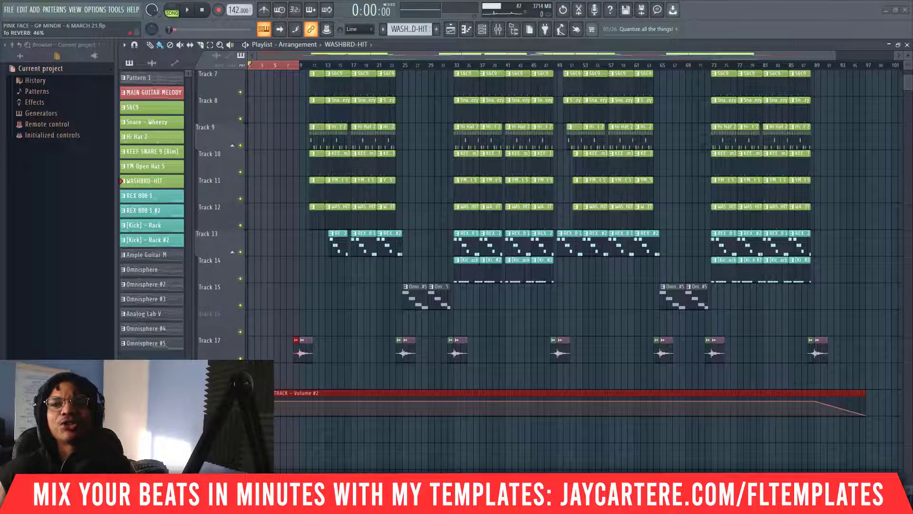
{"action": "left_click_drag", "start_coordinate": [912, 106], "coordinate": [571, 77]}
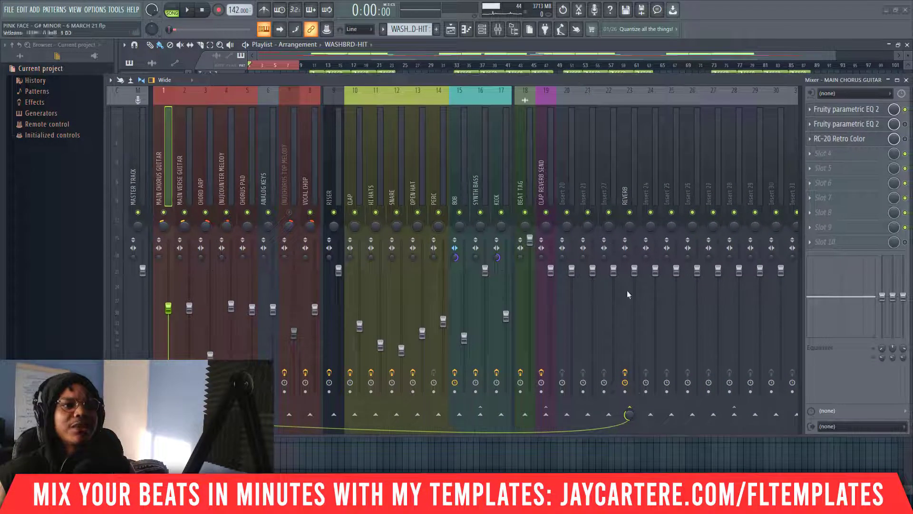
{"action": "left_click_drag", "start_coordinate": [628, 415], "coordinate": [628, 399]}
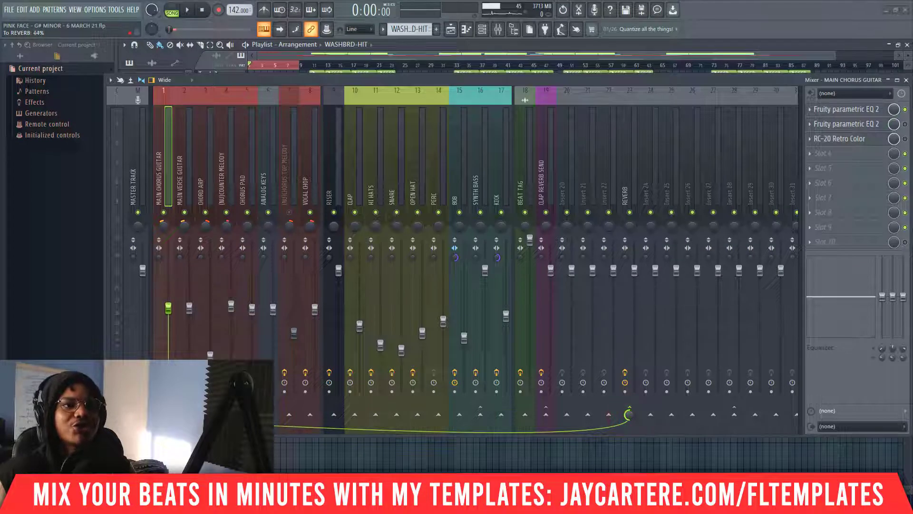
{"action": "left_click_drag", "start_coordinate": [553, 80], "coordinate": [580, 75]}
{"action": "left_click", "coordinate": [688, 413]}
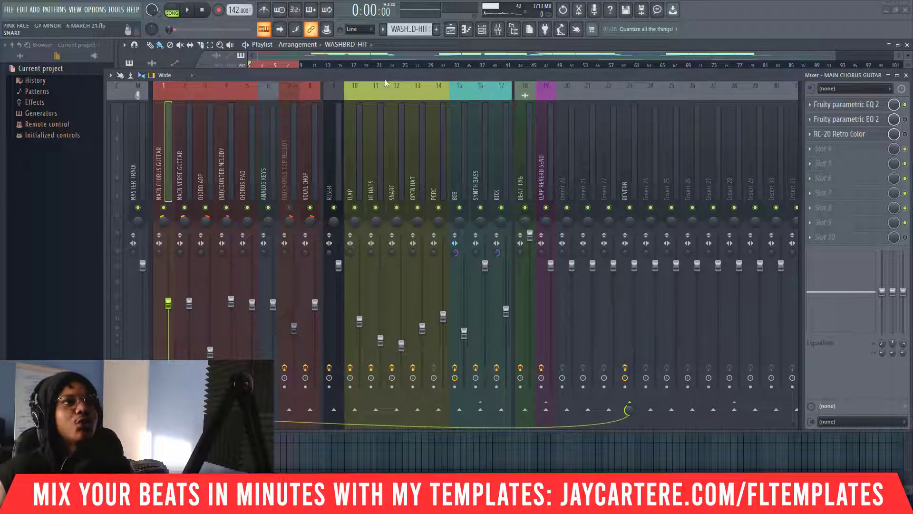
- Play the guitar section and toggle the REVERB track's mute to compare the dry and wet sound
{"action": "left_click_drag", "start_coordinate": [352, 70], "coordinate": [608, 93]}
{"action": "key", "text": "space"}
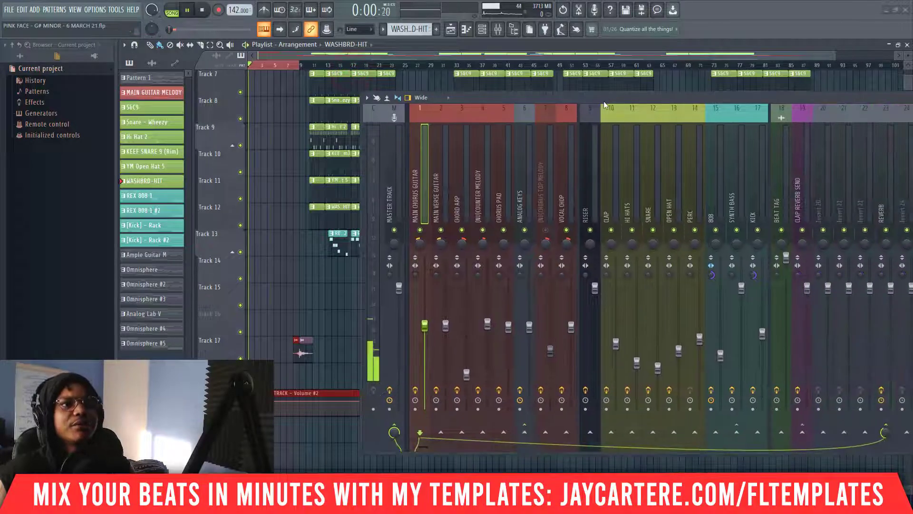
{"action": "left_click_drag", "start_coordinate": [686, 98], "coordinate": [477, 92]}
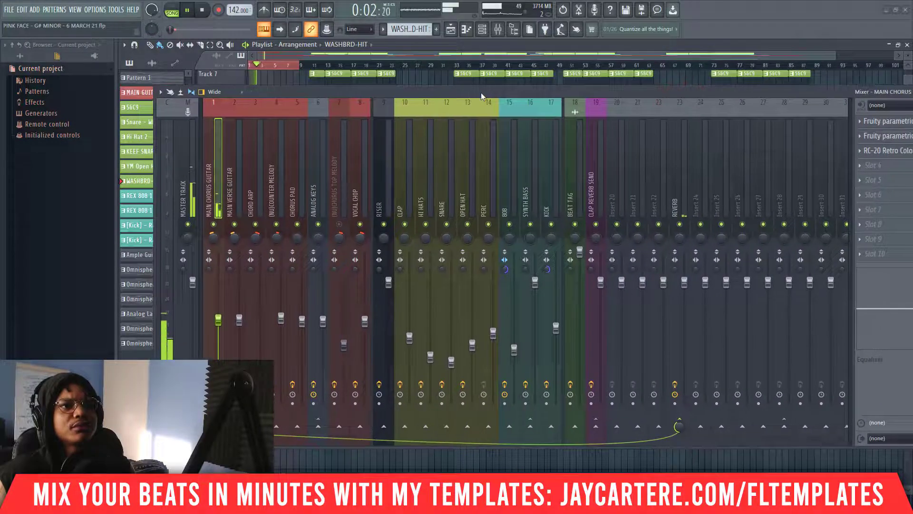
{"action": "left_click", "coordinate": [680, 224]}
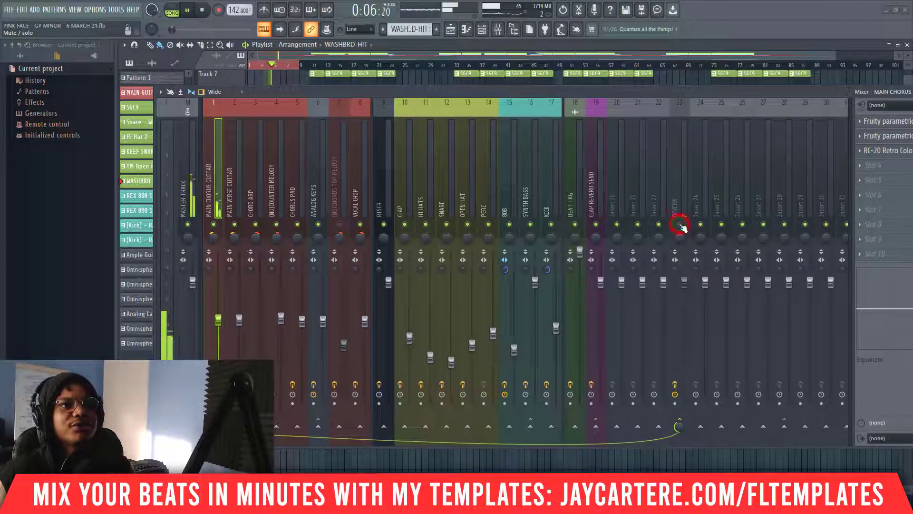
{"action": "key", "text": "space"}
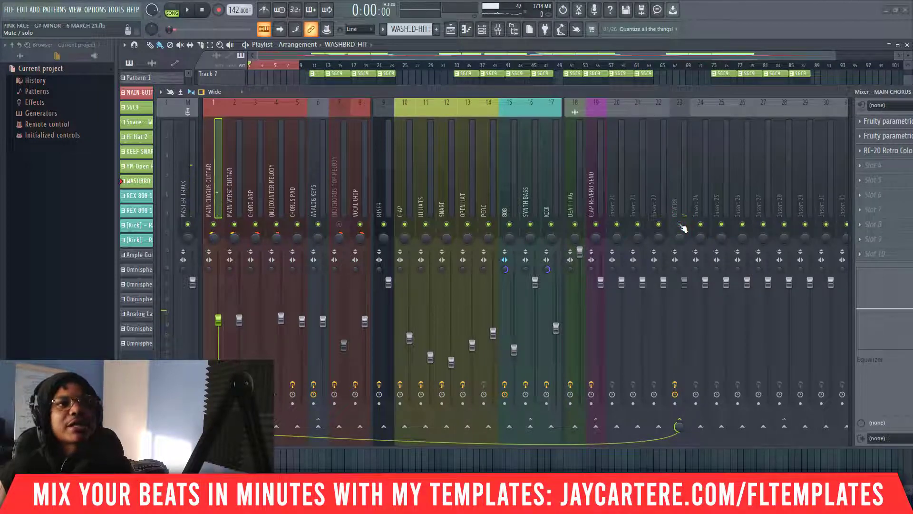
- Raise the MAIN CHORUS GUITAR send to the REVERB track to 76% while listening, and stop playback
{"action": "key", "text": "space"}
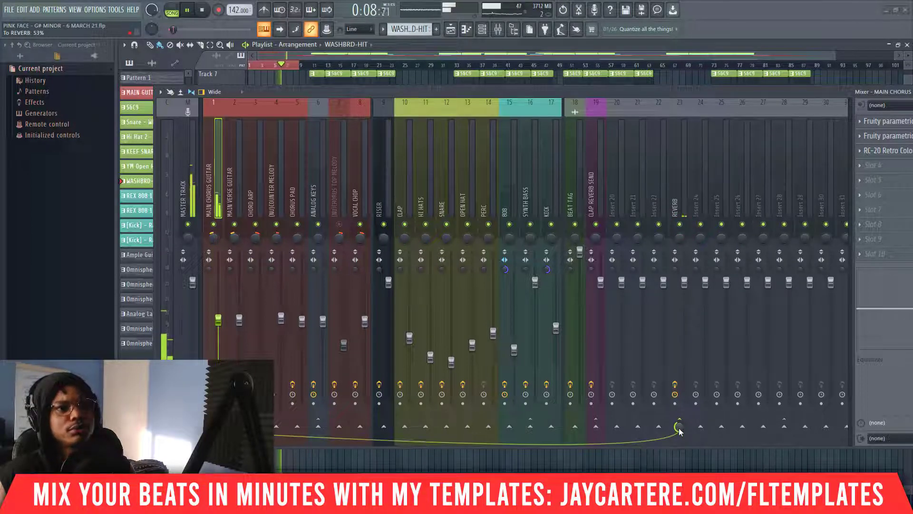
{"action": "left_click_drag", "start_coordinate": [679, 431], "coordinate": [679, 412]}
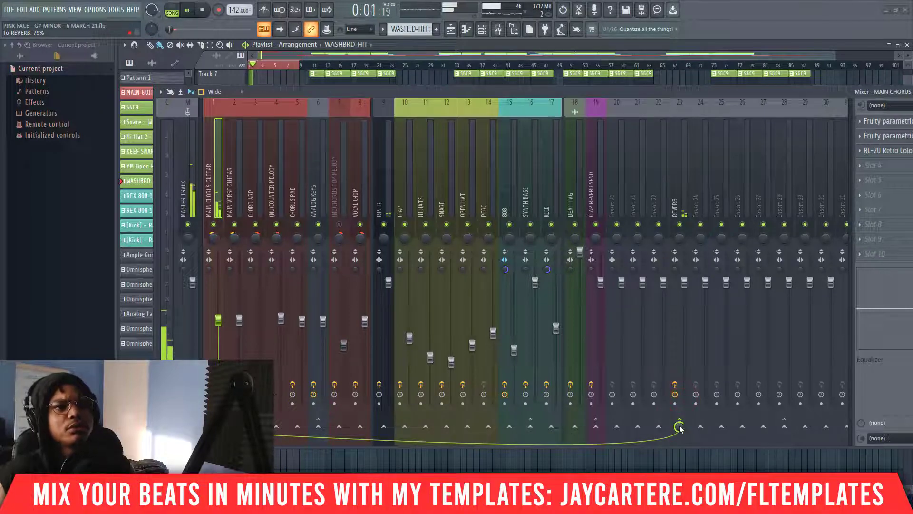
{"action": "scroll", "coordinate": [679, 426], "scroll_direction": "down", "scroll_amount": 1}
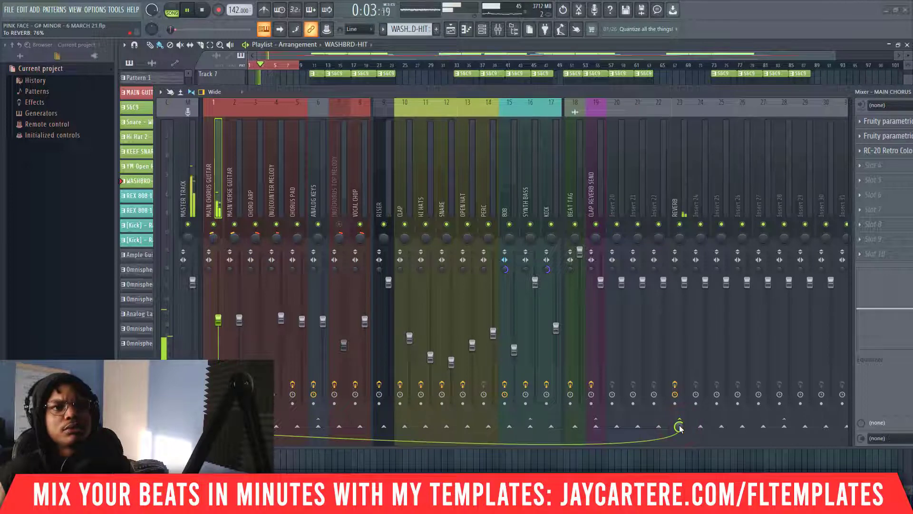
{"action": "key", "text": "space"}
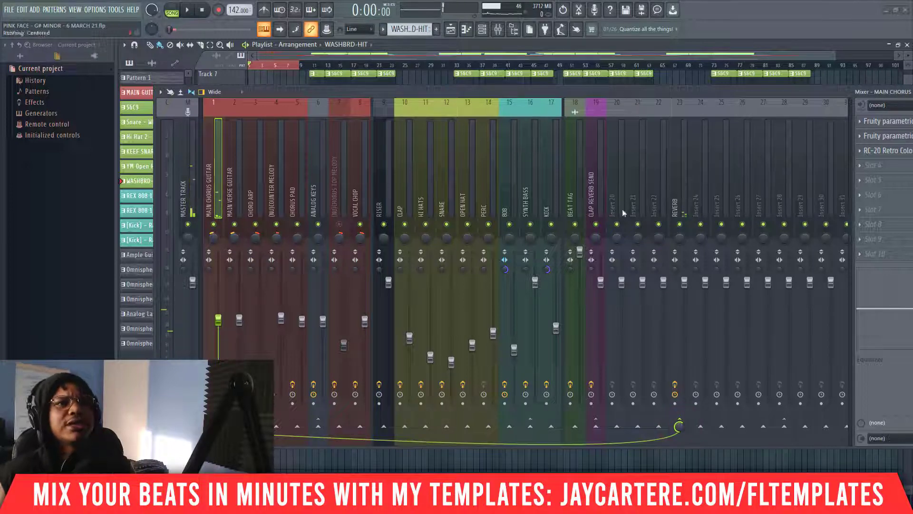
- Open Neoverb from the REVERB track, move the mixer out of the way and reposition the plugin window
{"action": "left_click_drag", "start_coordinate": [713, 90], "coordinate": [619, 94]}
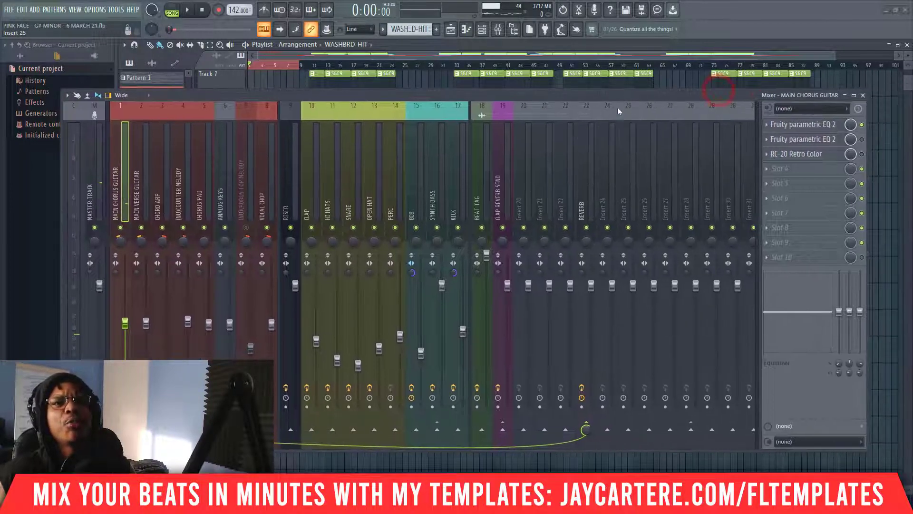
{"action": "left_click", "coordinate": [585, 168]}
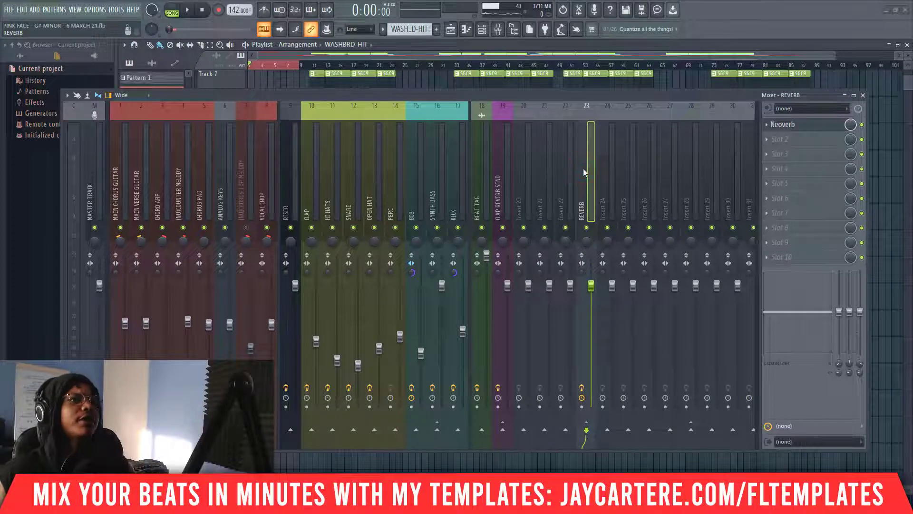
{"action": "left_click", "coordinate": [792, 126]}
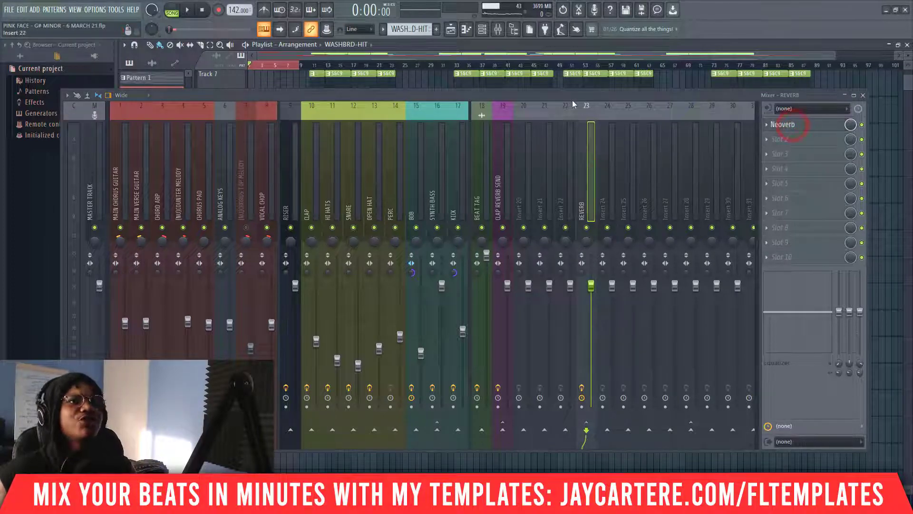
{"action": "left_click", "coordinate": [810, 126]}
{"action": "left_click_drag", "start_coordinate": [552, 97], "coordinate": [912, 104]}
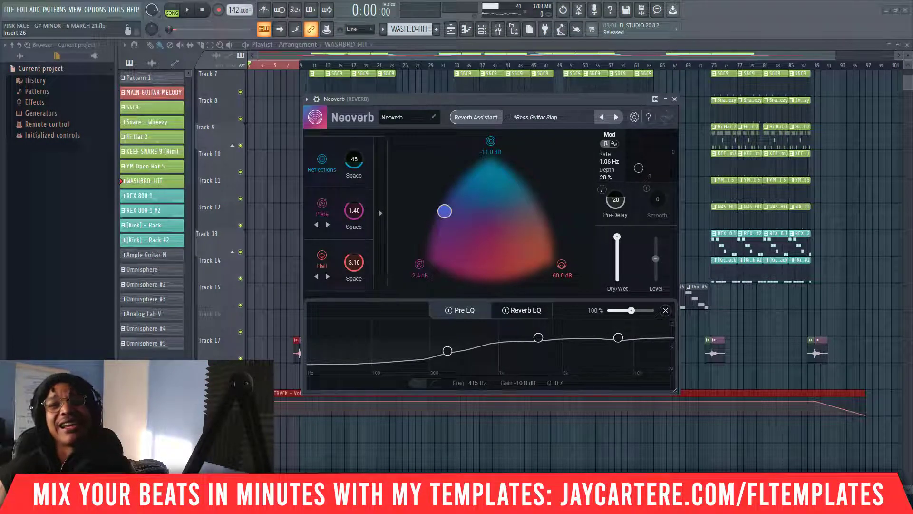
{"action": "left_click", "coordinate": [591, 101]}
{"action": "left_click_drag", "start_coordinate": [591, 101], "coordinate": [575, 97]}
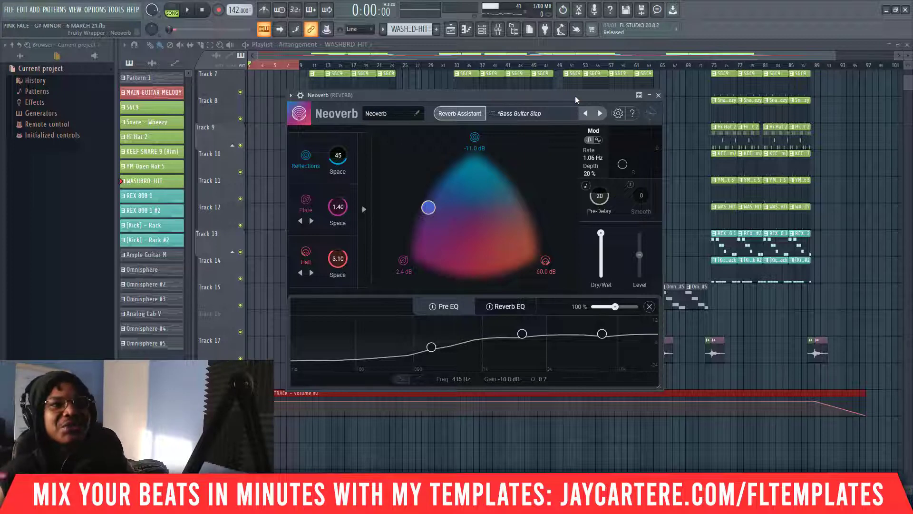
{"action": "left_click_drag", "start_coordinate": [575, 96], "coordinate": [566, 94]}
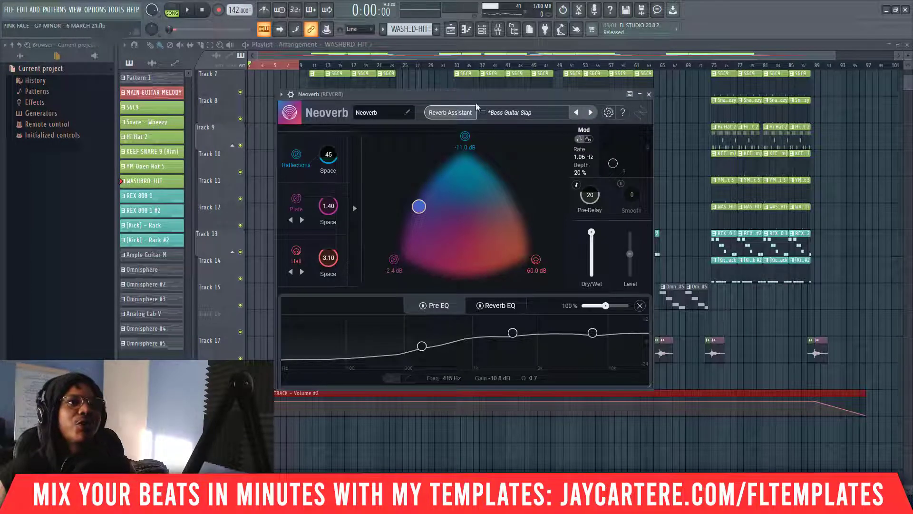
{"action": "left_click_drag", "start_coordinate": [502, 96], "coordinate": [497, 92]}
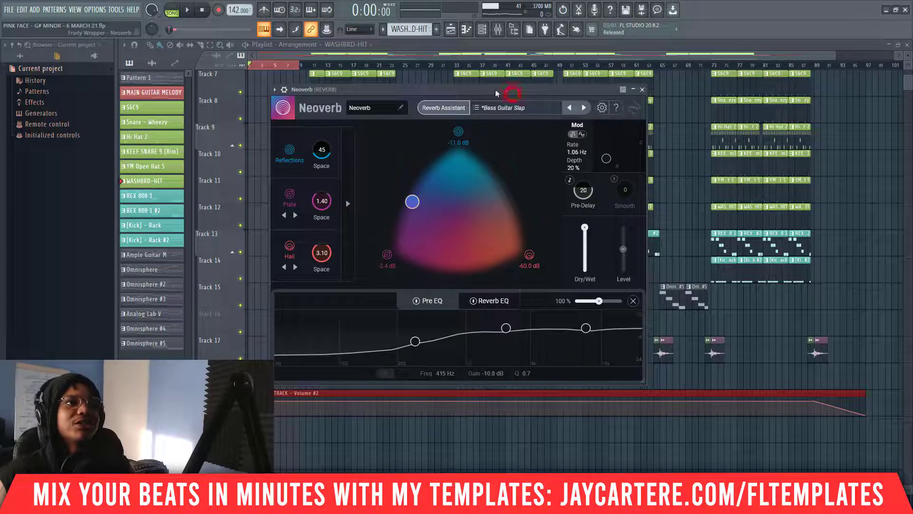
- Browse Neoverb's Guitar presets, trying Bass Guitar Slap, and load Airy Guitar Plate + Hall
{"action": "left_click", "coordinate": [479, 110]}
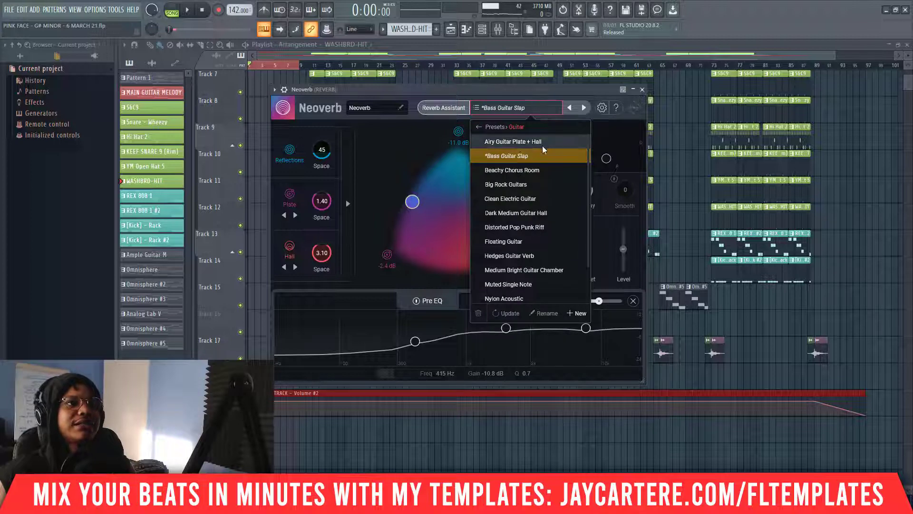
{"action": "left_click", "coordinate": [475, 90]}
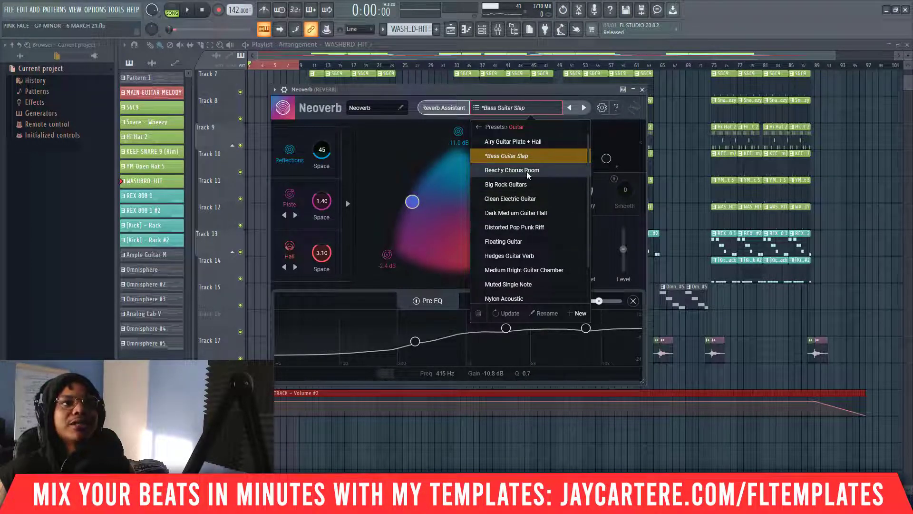
{"action": "left_click", "coordinate": [512, 143]}
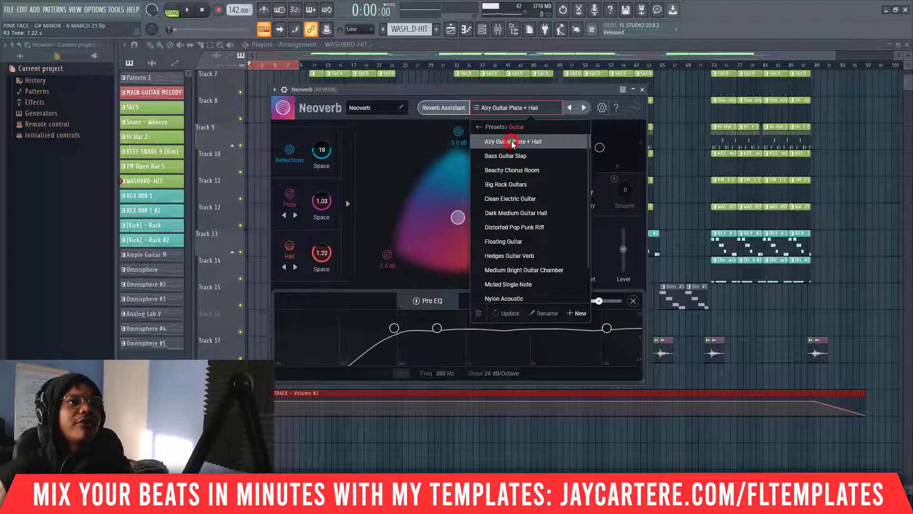
{"action": "left_click", "coordinate": [512, 157]}
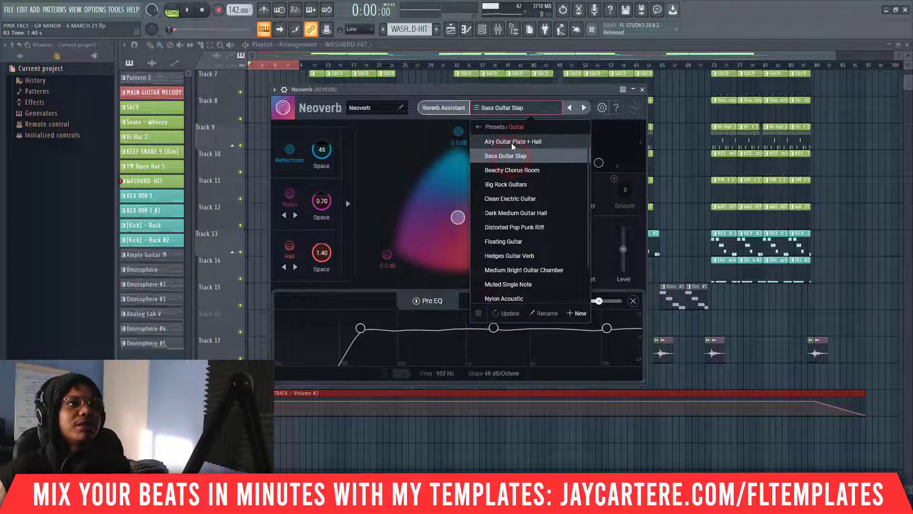
{"action": "left_click", "coordinate": [511, 142]}
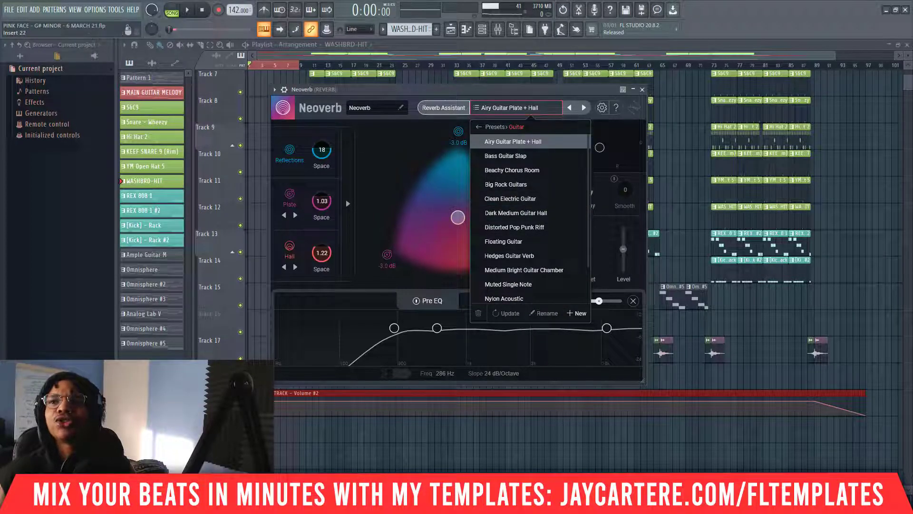
- Audition the Airy Guitar Plate + Hall preset on MAIN CHORUS GUITAR, toggling the REVERB track's mute during playback
{"action": "key", "text": "F9"}
{"action": "left_click_drag", "start_coordinate": [912, 90], "coordinate": [692, 86]}
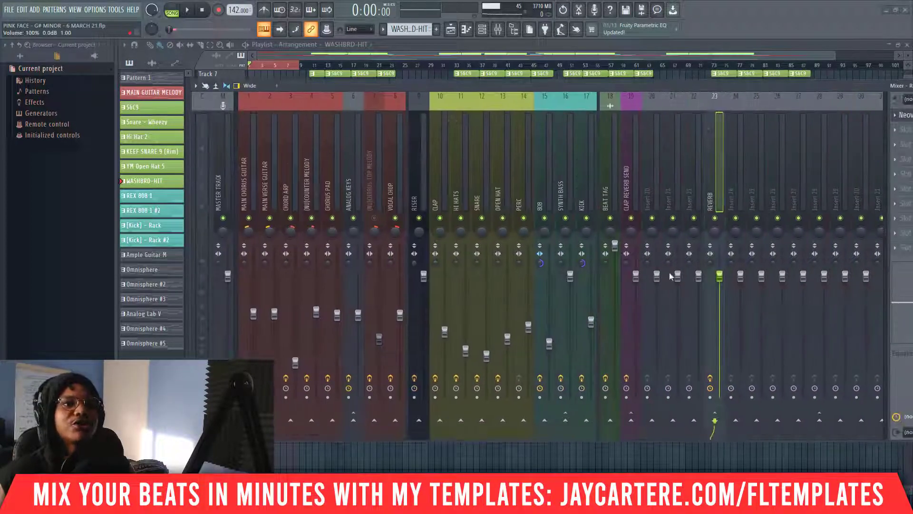
{"action": "left_click", "coordinate": [245, 191]}
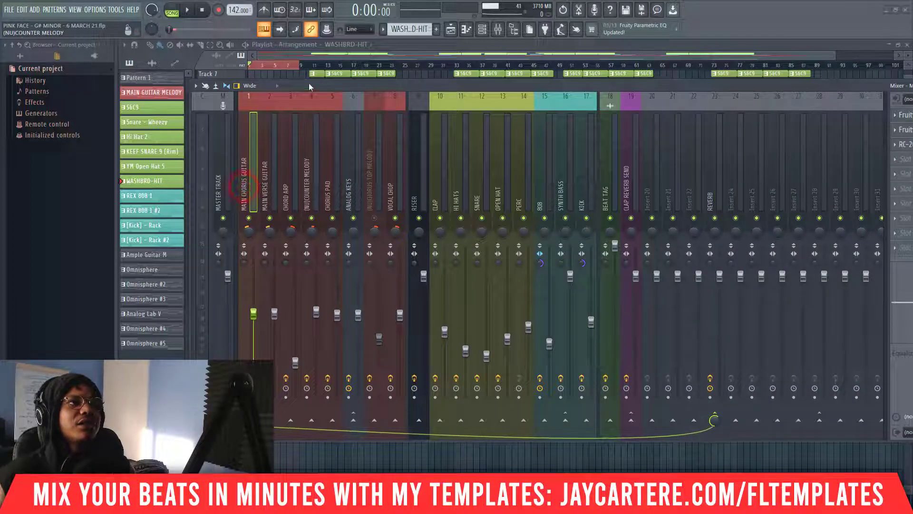
{"action": "left_click_drag", "start_coordinate": [415, 86], "coordinate": [849, 111]}
{"action": "key", "text": "space"}
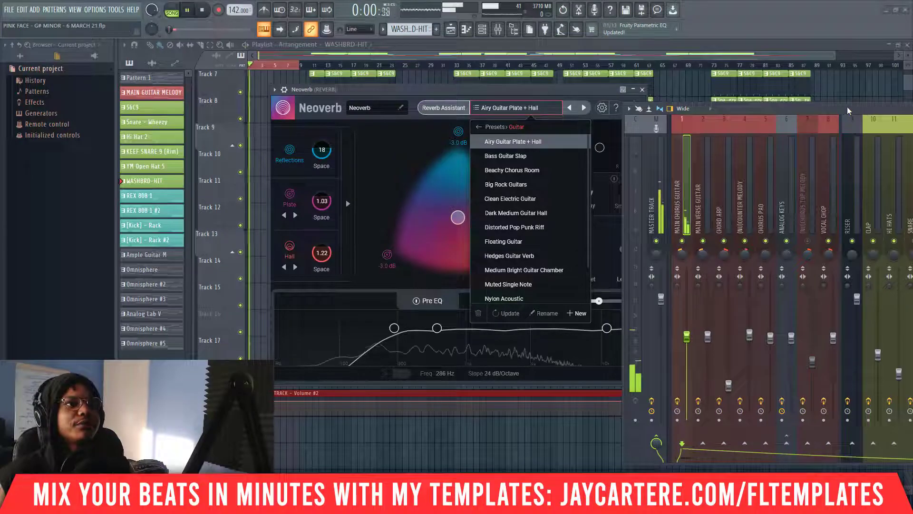
{"action": "left_click_drag", "start_coordinate": [804, 109], "coordinate": [385, 92]}
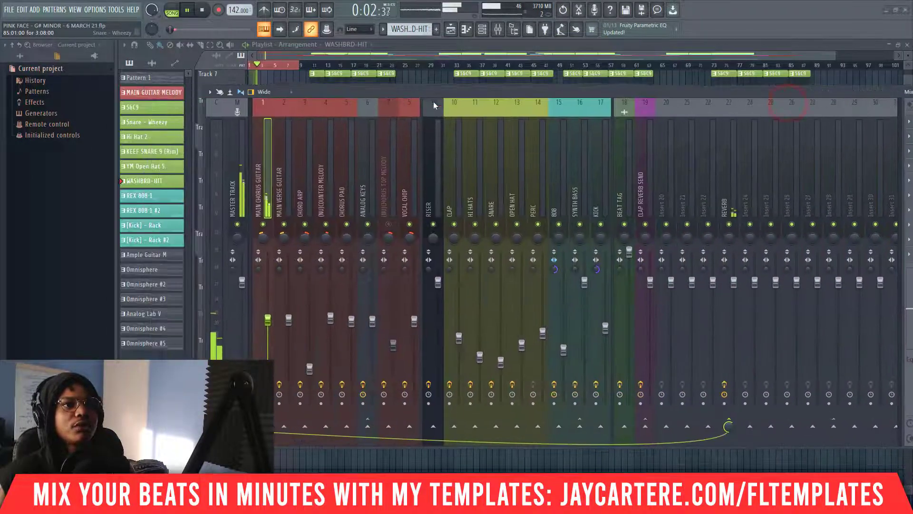
{"action": "left_click", "coordinate": [729, 225]}
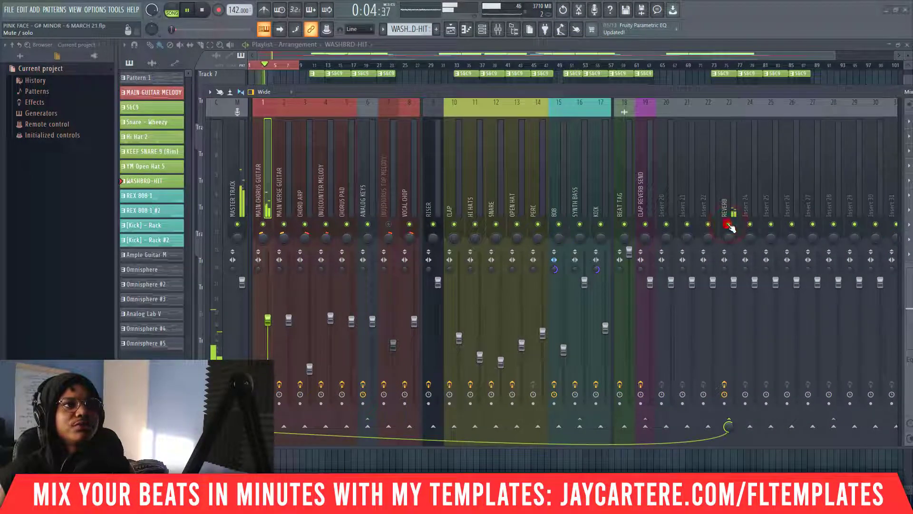
- Arrange the mixer and Neoverb side by side, stop playback and load the Dark Medium Guitar Hall preset
{"action": "left_click_drag", "start_coordinate": [444, 93], "coordinate": [838, 107]}
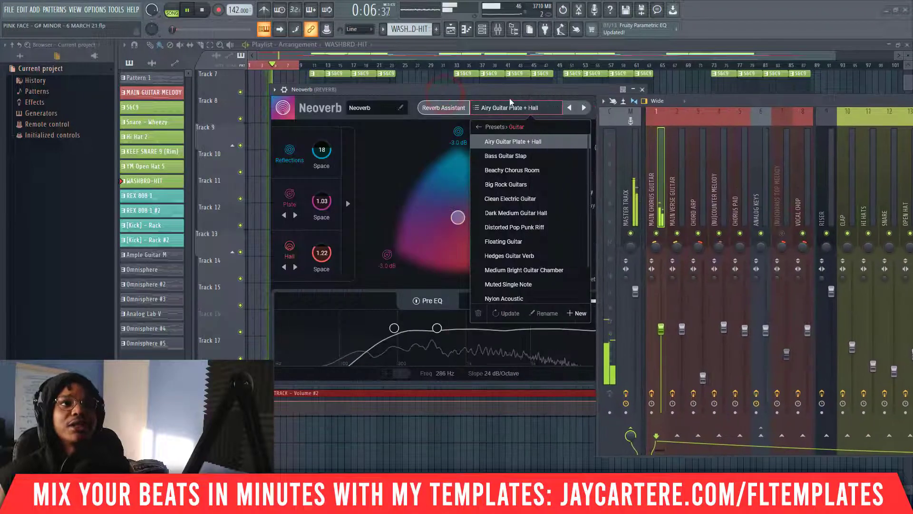
{"action": "left_click_drag", "start_coordinate": [539, 89], "coordinate": [487, 84]}
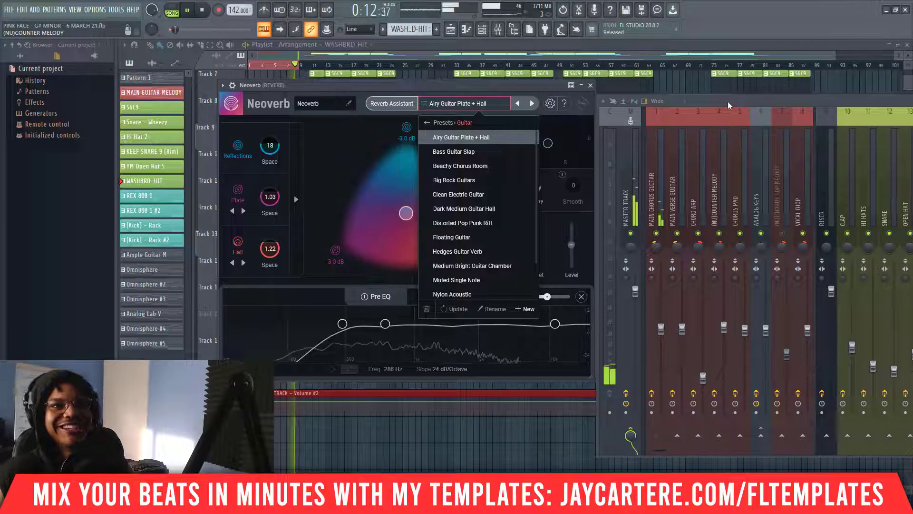
{"action": "left_click_drag", "start_coordinate": [728, 101], "coordinate": [747, 101]}
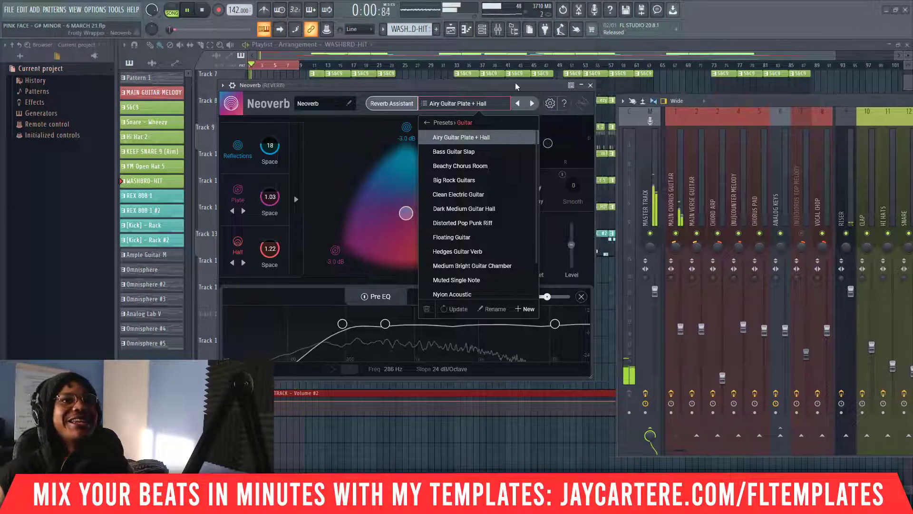
{"action": "left_click_drag", "start_coordinate": [515, 86], "coordinate": [448, 81]}
{"action": "key", "text": "space"}
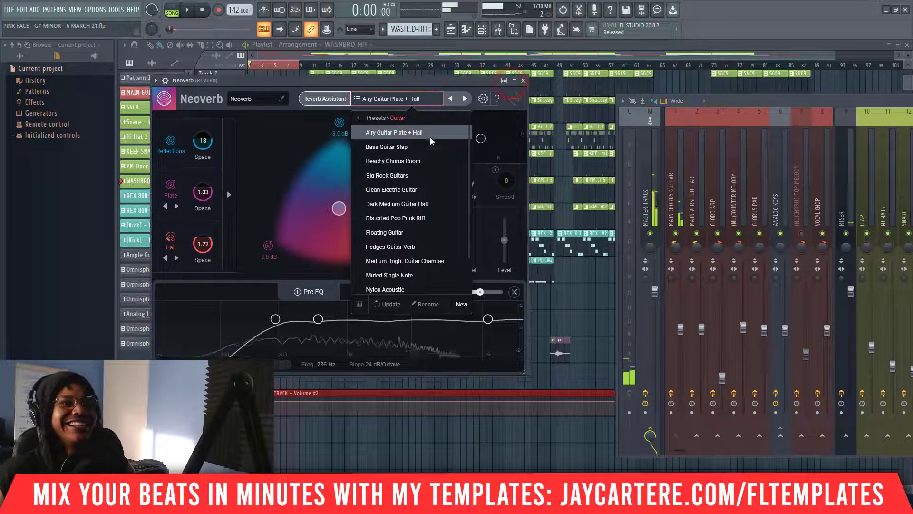
{"action": "left_click", "coordinate": [412, 208]}
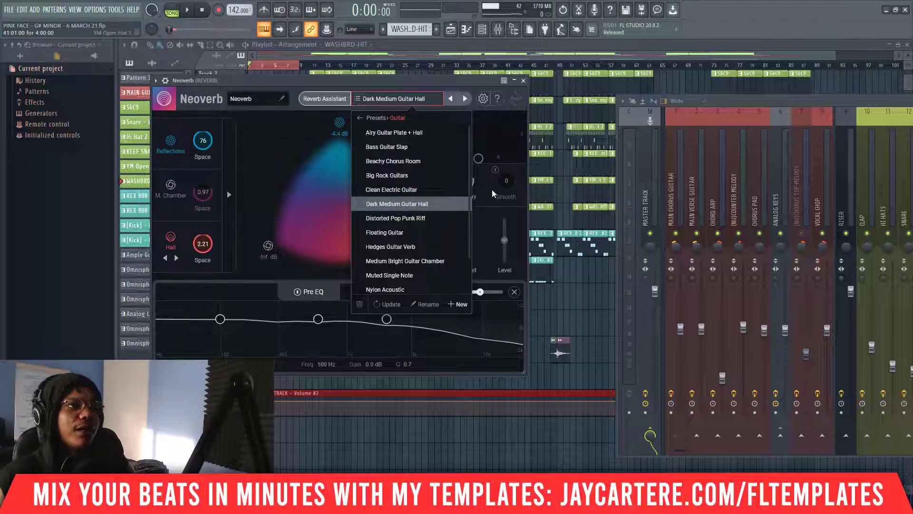
- Shift the mixer to view the REVERB track and back beside Neoverb while auditioning the Dark Medium Guitar Hall preset
{"action": "left_click_drag", "start_coordinate": [756, 101], "coordinate": [457, 103]}
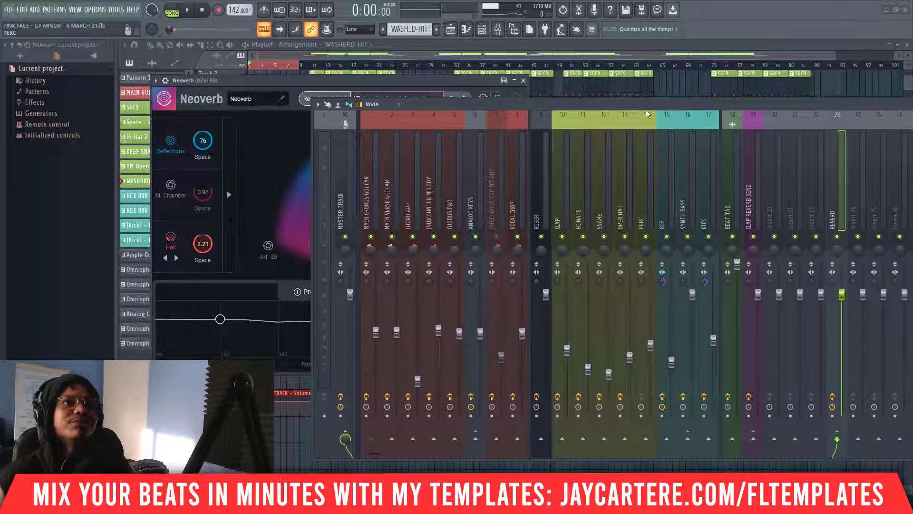
{"action": "left_click_drag", "start_coordinate": [647, 114], "coordinate": [622, 106]}
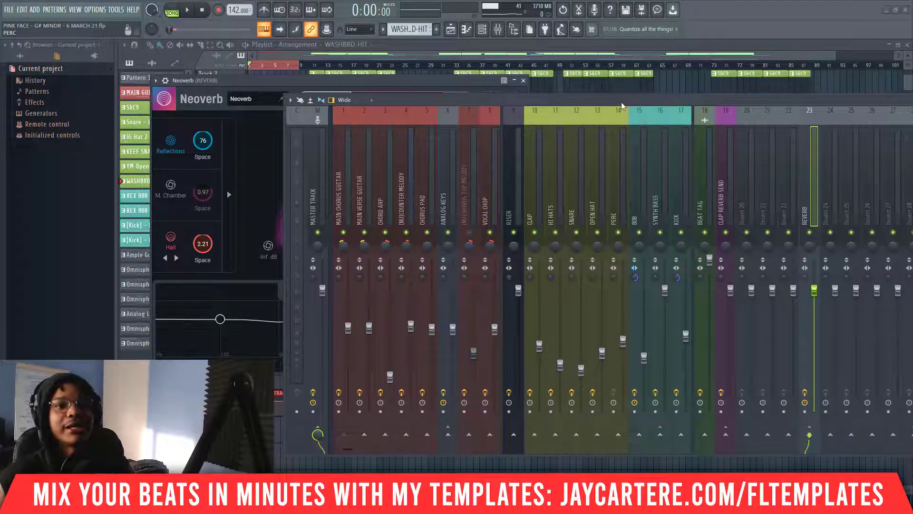
{"action": "key", "text": "space"}
{"action": "left_click_drag", "start_coordinate": [583, 105], "coordinate": [820, 94]}
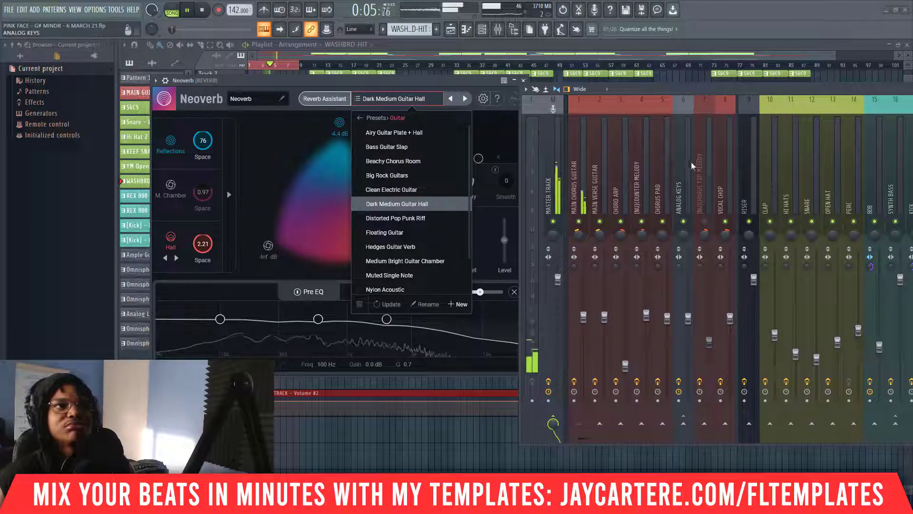
- Try the Floating Guitar and Hedges Guitar Verb presets, restarting playback between them to compare the sound
{"action": "left_click", "coordinate": [384, 232]}
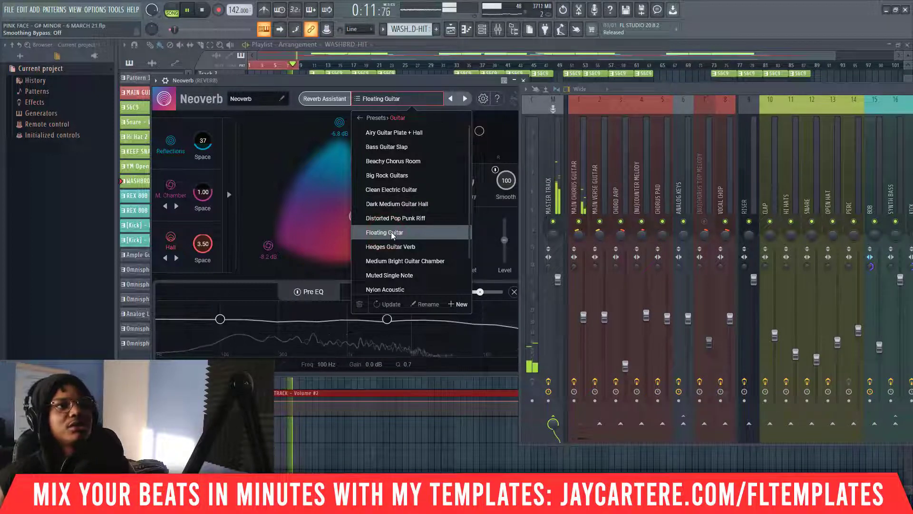
{"action": "key", "text": "space"}
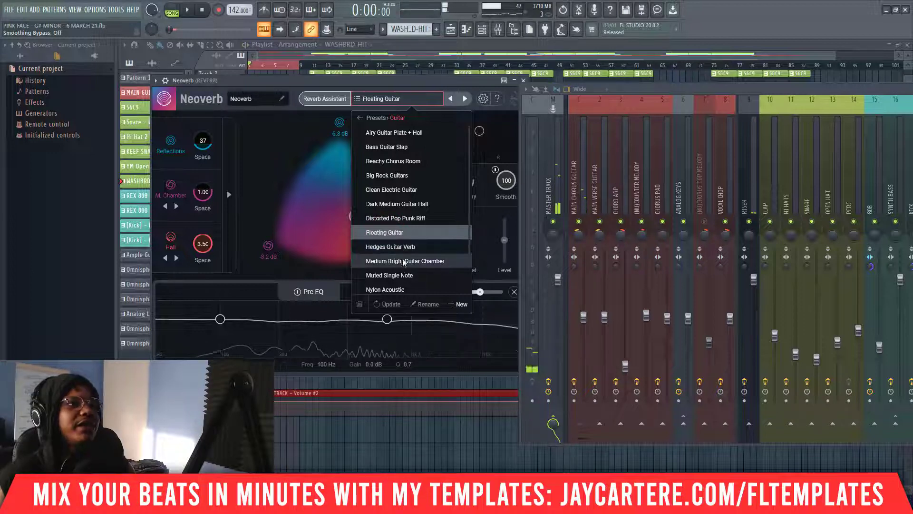
{"action": "left_click", "coordinate": [408, 247]}
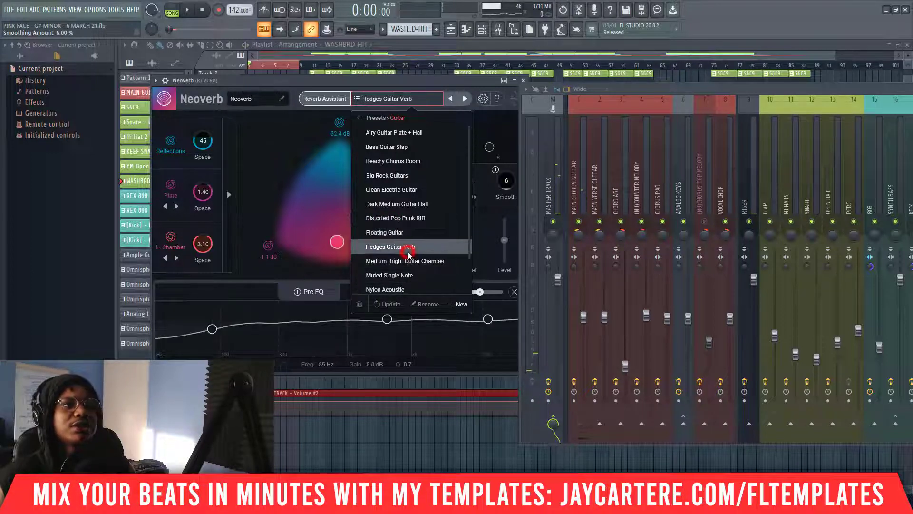
{"action": "key", "text": "space"}
{"action": "scroll", "coordinate": [407, 253], "scroll_direction": "down", "scroll_amount": 1}
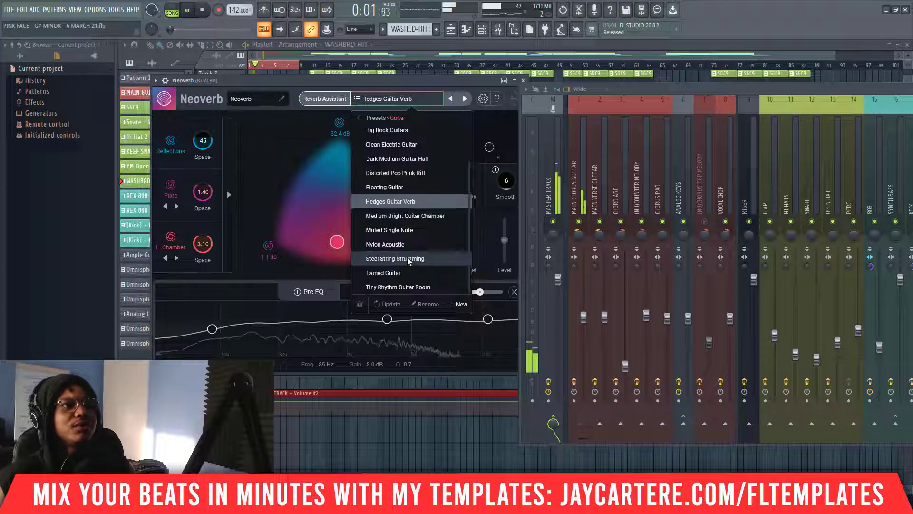
- Load the Nylon Acoustic preset and audition it on the guitar, starting and stopping playback several times
{"action": "left_click", "coordinate": [404, 245]}
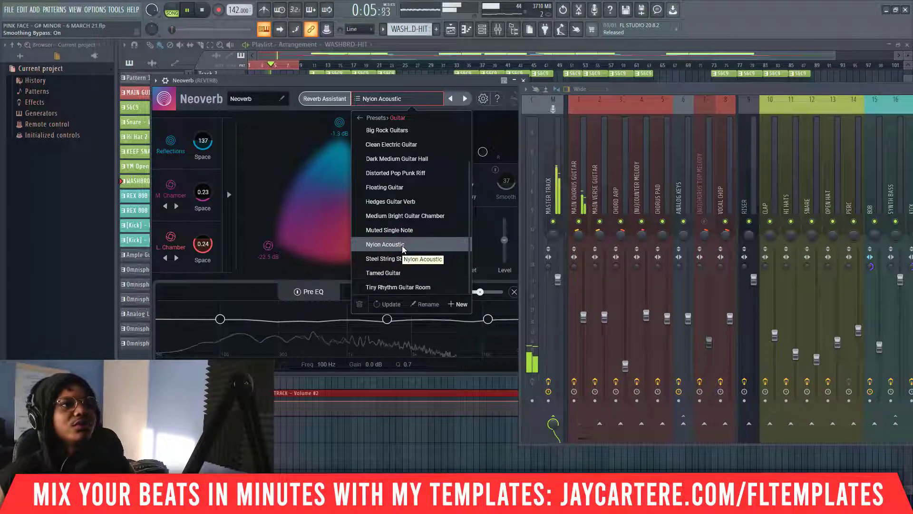
{"action": "key", "text": "space"}
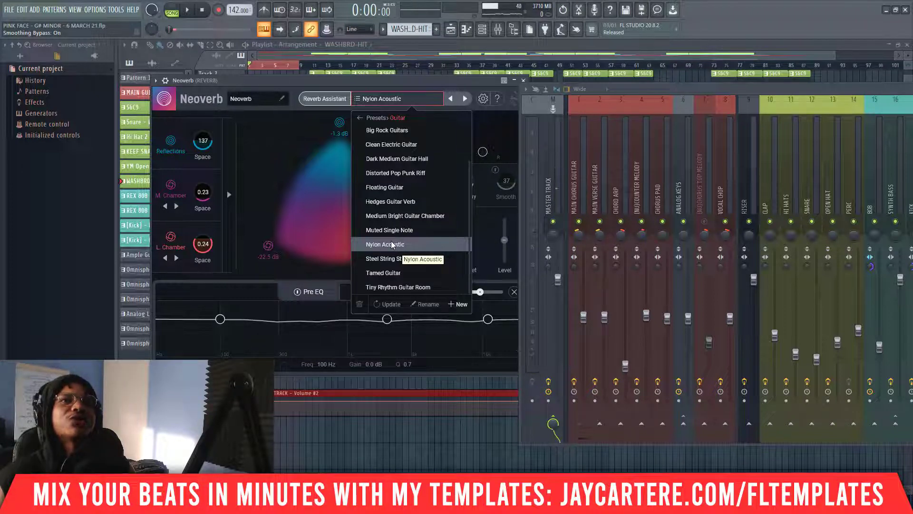
{"action": "key", "text": "space"}
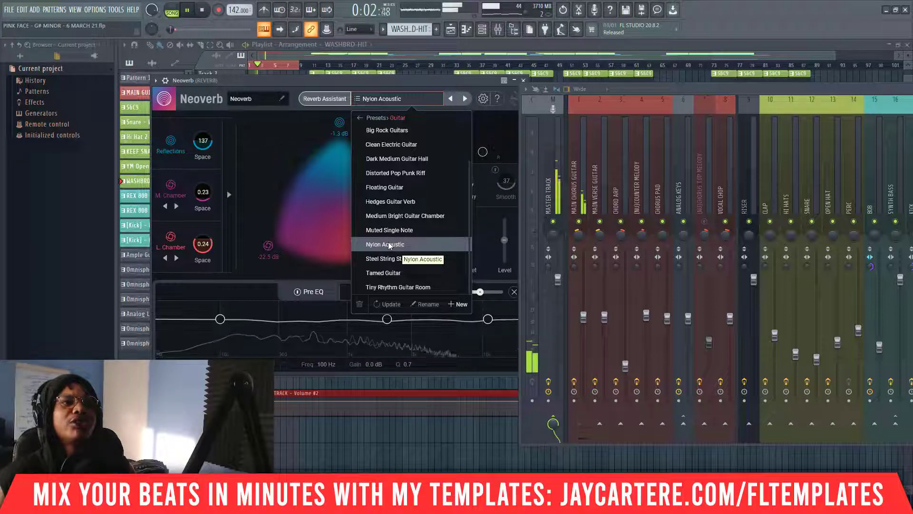
{"action": "key", "text": "space"}
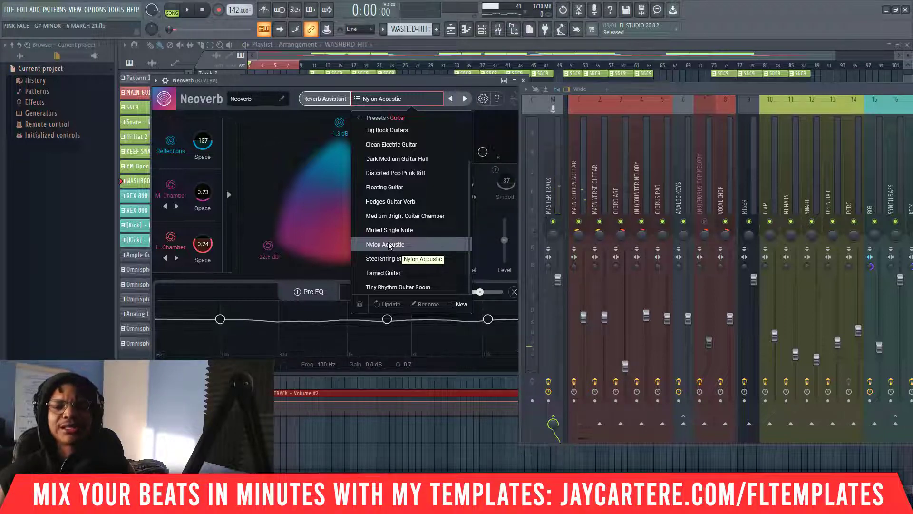
{"action": "key", "text": "space"}
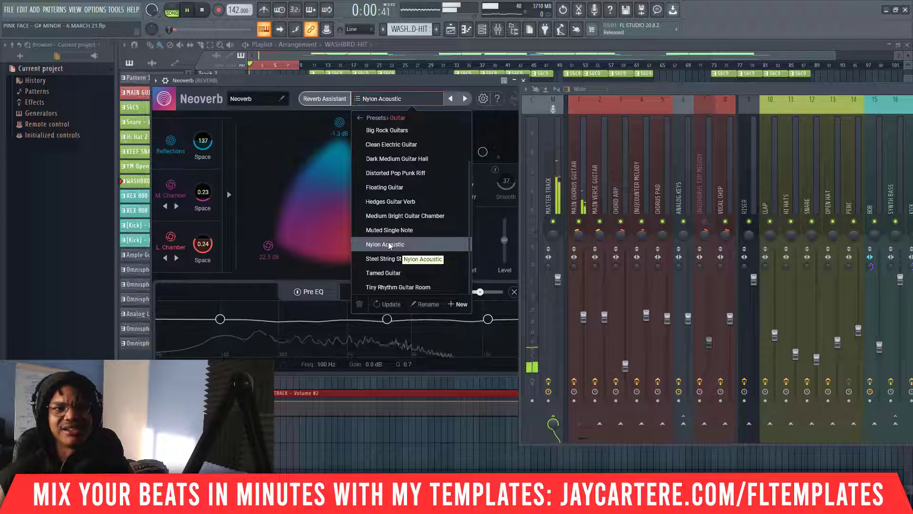
{"action": "key", "text": "space"}
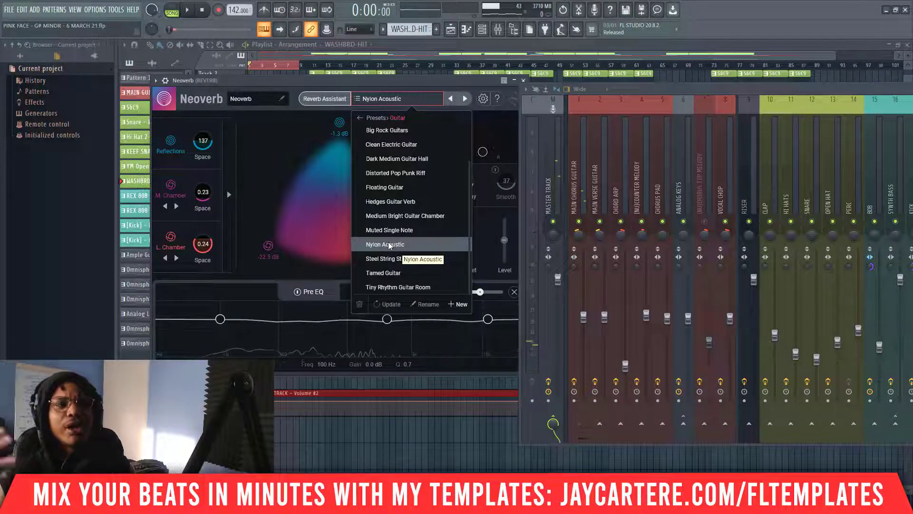
- Load the Medium Bright Guitar Chamber preset and then Airy Guitar Plate + Hall to compare their Neoverb settings
{"action": "left_click", "coordinate": [483, 218]}
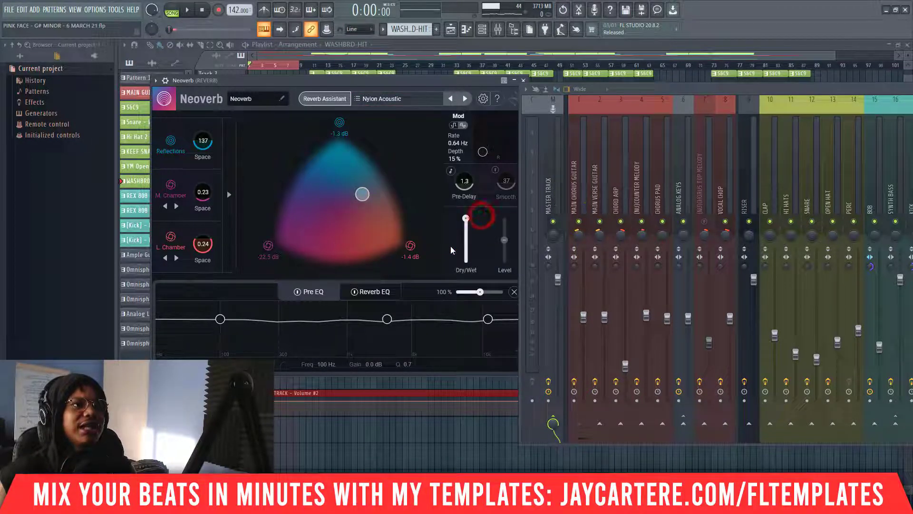
{"action": "left_click", "coordinate": [383, 102]}
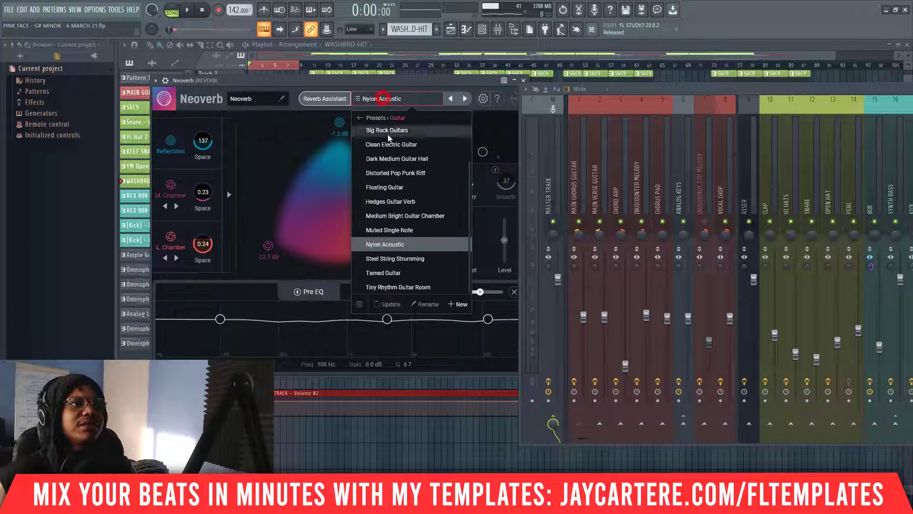
{"action": "left_click", "coordinate": [402, 217]}
{"action": "left_click", "coordinate": [492, 211]}
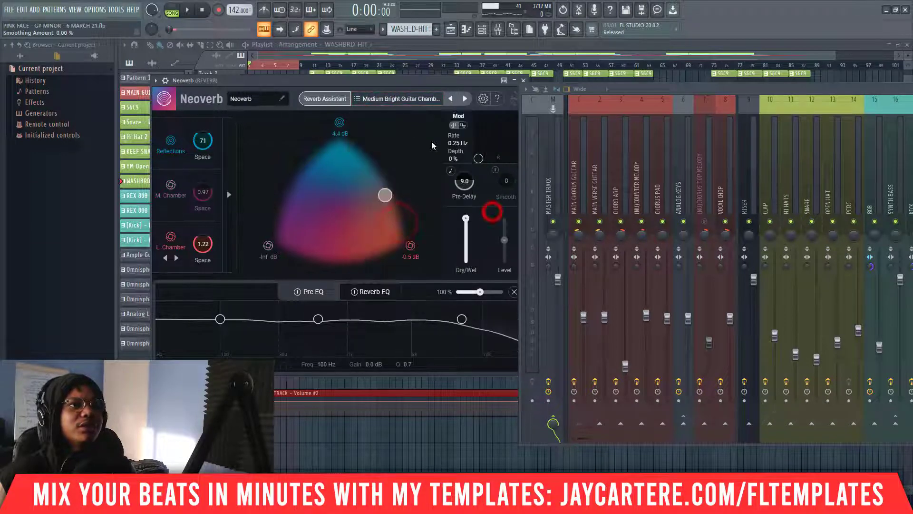
{"action": "left_click", "coordinate": [396, 99]}
{"action": "scroll", "coordinate": [403, 141], "scroll_direction": "up", "scroll_amount": 3}
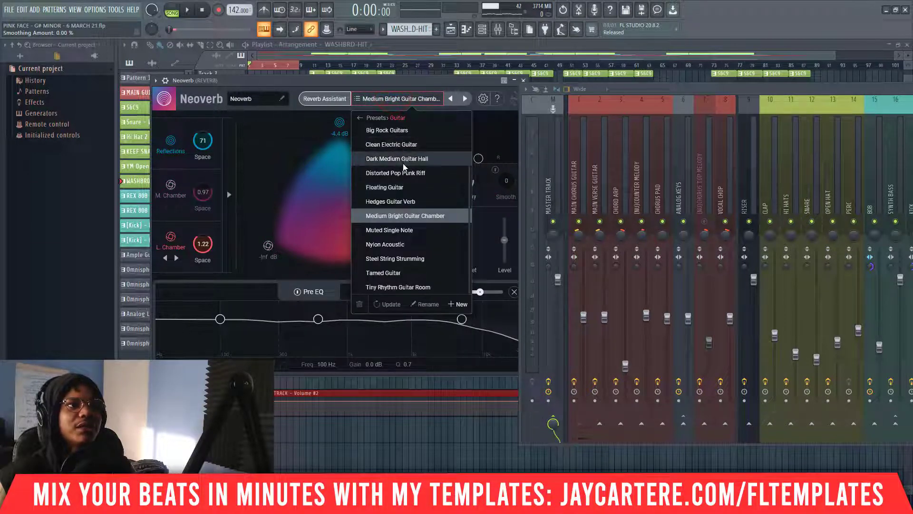
{"action": "left_click", "coordinate": [398, 132]}
{"action": "left_click", "coordinate": [491, 233]}
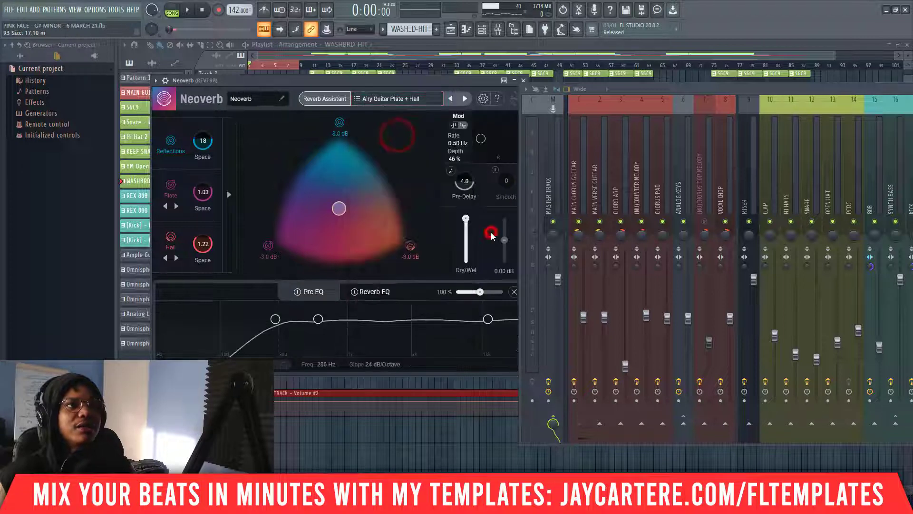
- Switch the reverb back to the Nylon Acoustic preset and close the preset list
{"action": "left_click", "coordinate": [381, 100]}
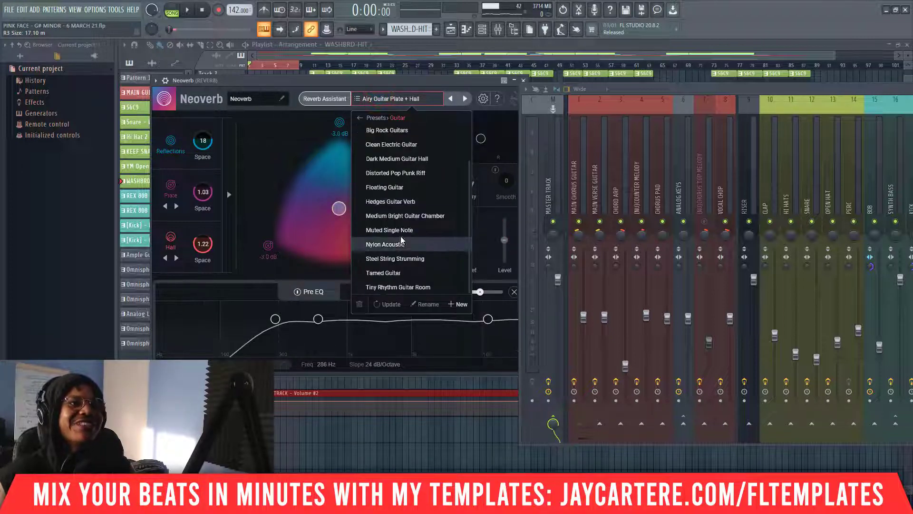
{"action": "left_click", "coordinate": [402, 251]}
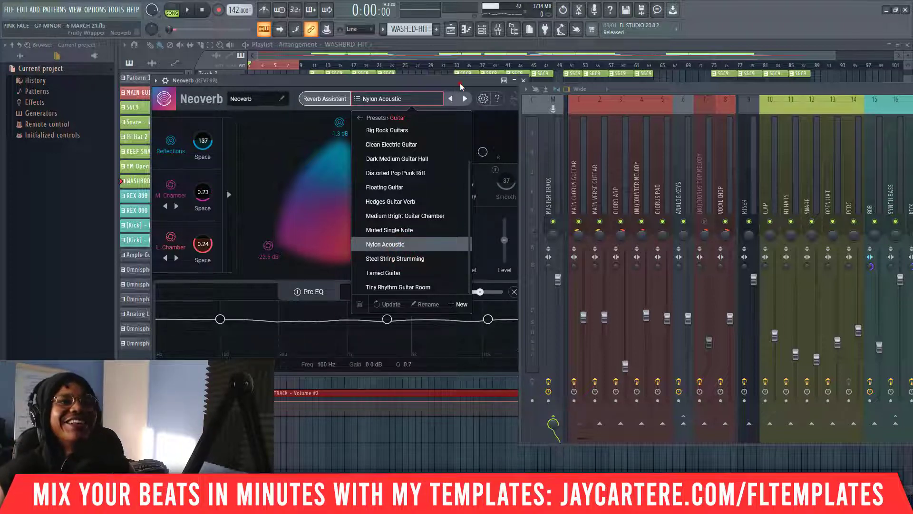
{"action": "left_click", "coordinate": [489, 236]}
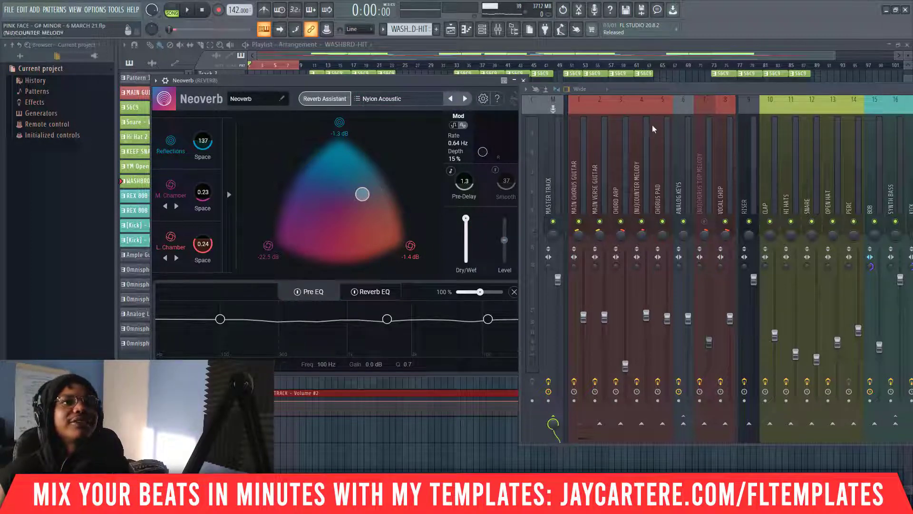
- Reposition the mixer and Neoverb so neither overlaps the other, and play the guitar briefly through Nylon Acoustic
{"action": "left_click_drag", "start_coordinate": [652, 92], "coordinate": [678, 85]}
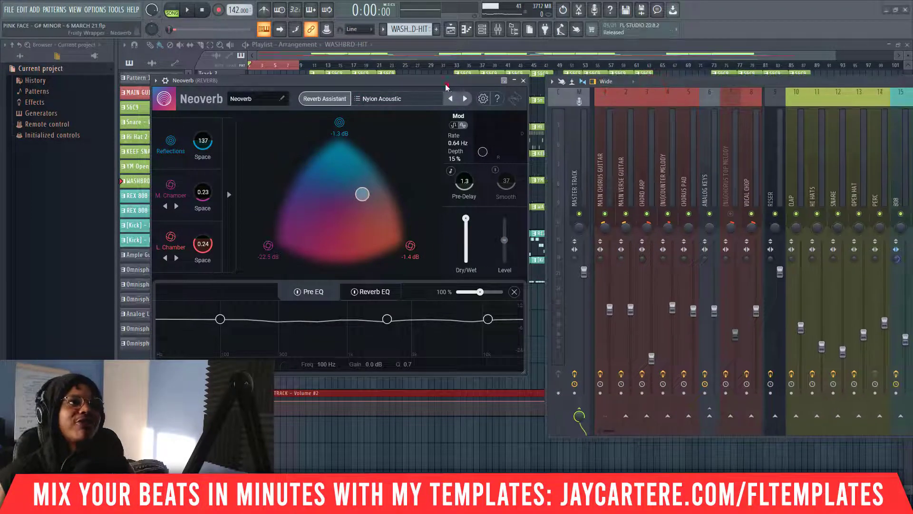
{"action": "left_click_drag", "start_coordinate": [447, 85], "coordinate": [434, 84]}
{"action": "key", "text": "space"}
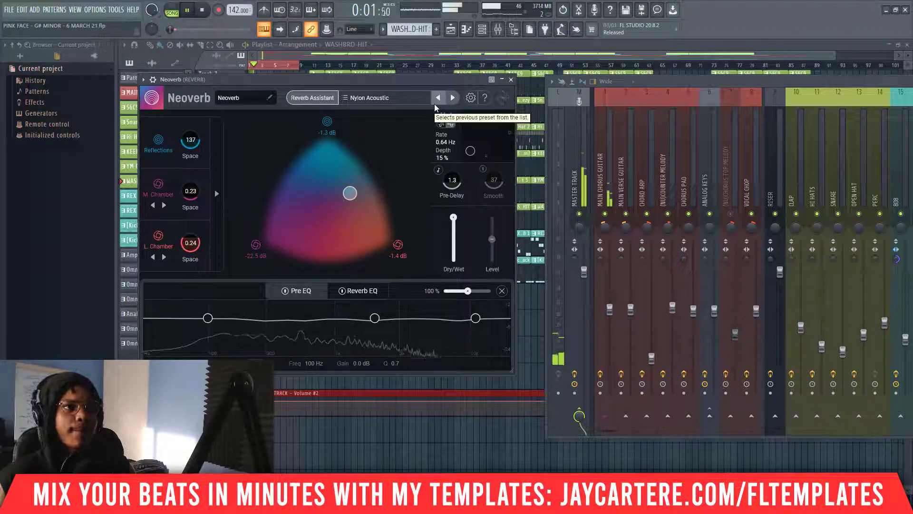
{"action": "key", "text": "space"}
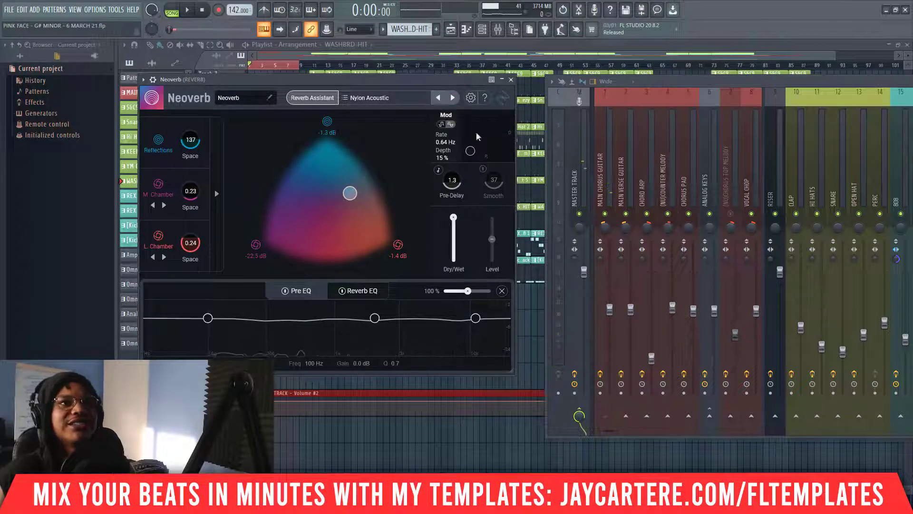
{"action": "mouse_move", "coordinate": [442, 81]}
{"action": "left_mouse_down"}
{"action": "mouse_move", "coordinate": [469, 81]}
{"action": "mouse_move", "coordinate": [450, 85]}
{"action": "left_mouse_up"}
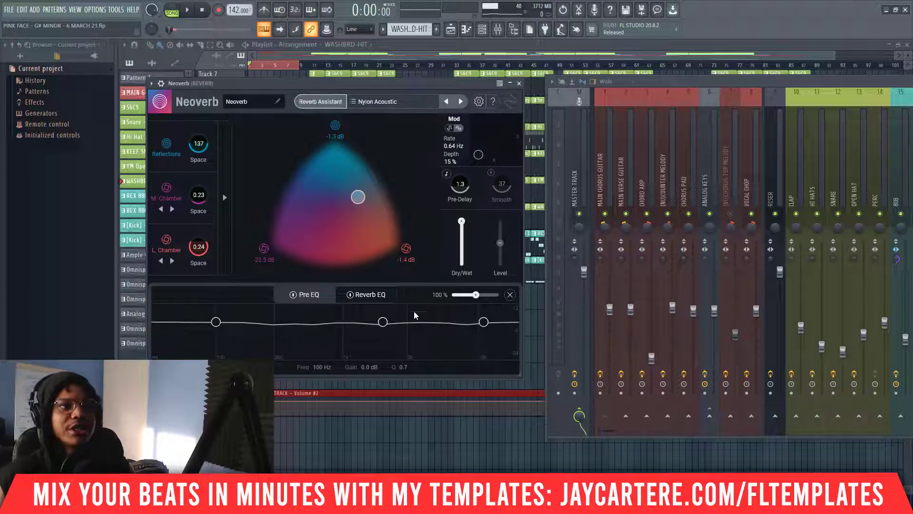
- Compare Neoverb's Pre EQ and Reverb EQ curves for the Nylon Acoustic preset, ending on the Reverb EQ
{"action": "left_click", "coordinate": [377, 295]}
{"action": "left_click", "coordinate": [310, 295]}
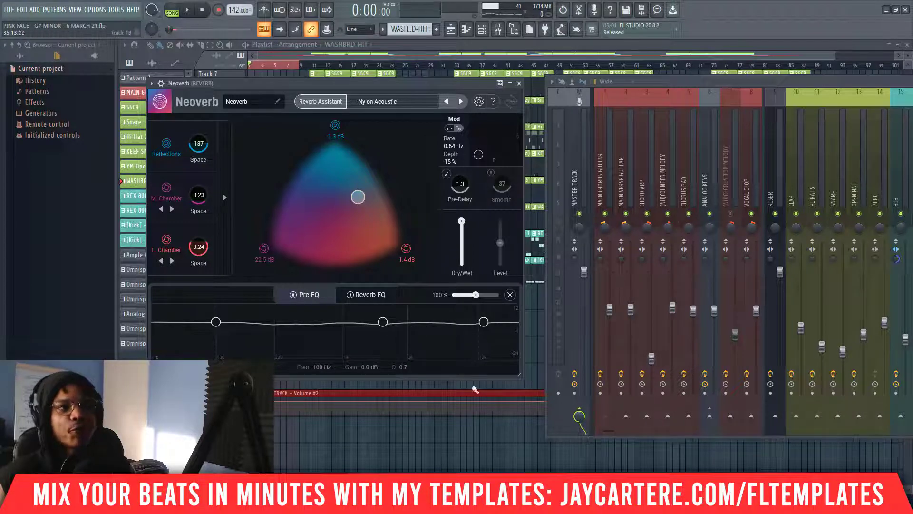
{"action": "left_click", "coordinate": [383, 295]}
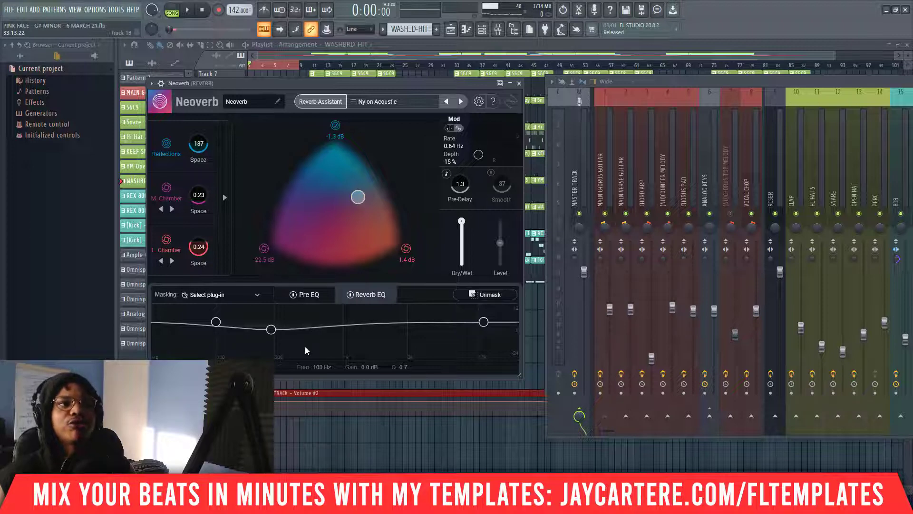
{"action": "left_click", "coordinate": [310, 298]}
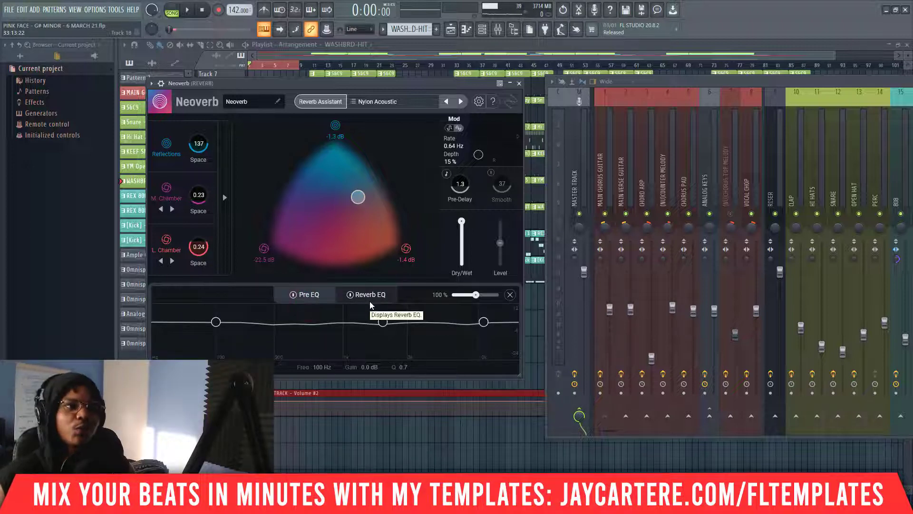
{"action": "left_click", "coordinate": [370, 301]}
{"action": "left_click", "coordinate": [313, 298]}
{"action": "left_click", "coordinate": [373, 298]}
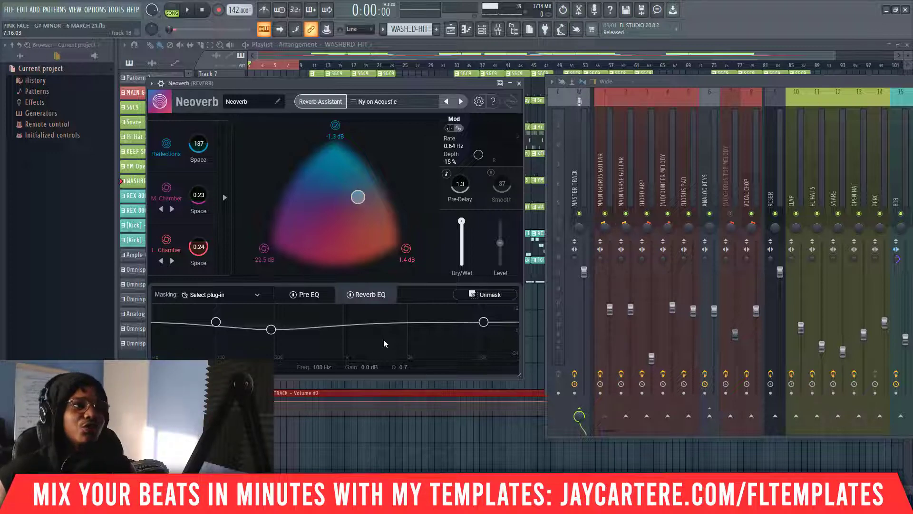
- In the Reverb EQ, cut lows below about 254 Hz and highs above about 4392 Hz at 48 dB/octave, and play the result
{"action": "left_click_drag", "start_coordinate": [214, 322], "coordinate": [265, 321]}
{"action": "left_click", "coordinate": [281, 368]}
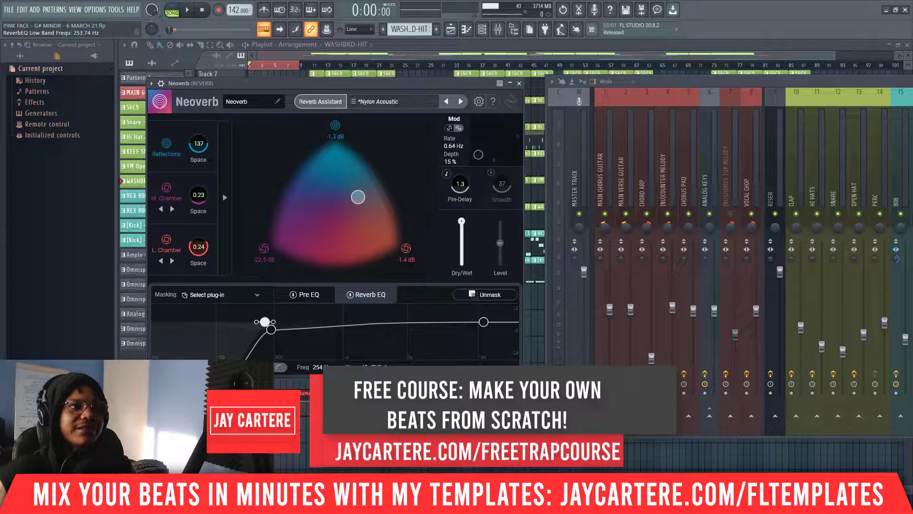
{"action": "left_click", "coordinate": [484, 323]}
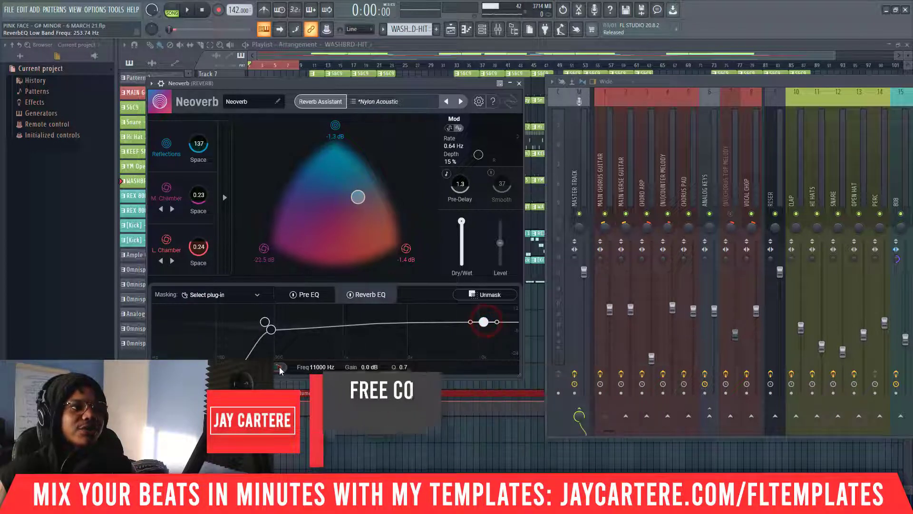
{"action": "left_click_drag", "start_coordinate": [484, 323], "coordinate": [438, 328]}
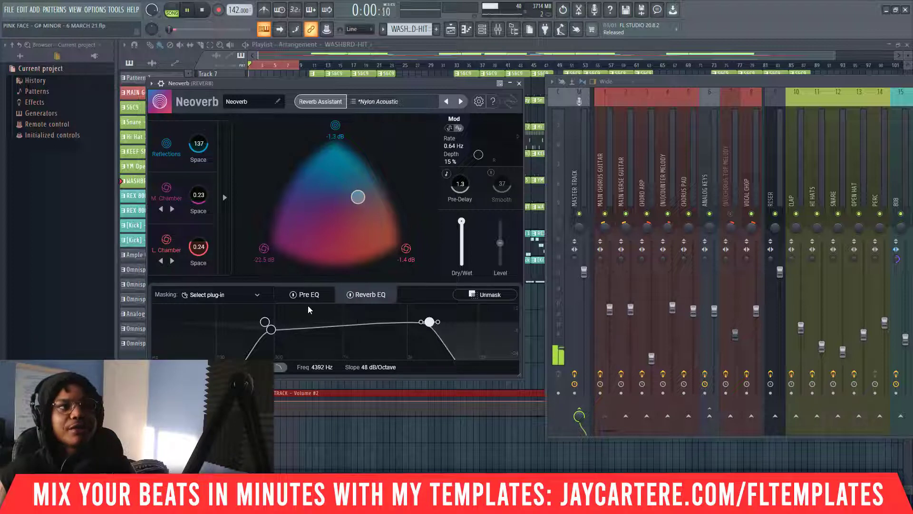
{"action": "key", "text": "space"}
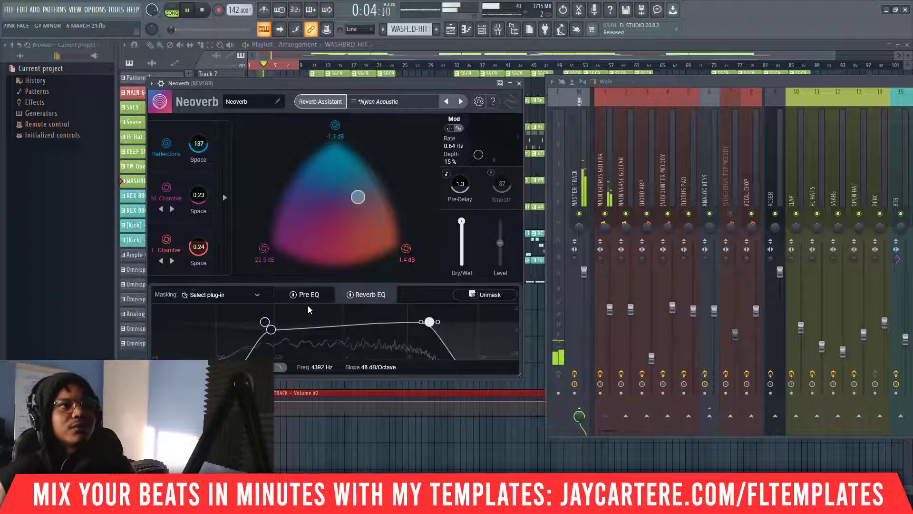
- Stop playback, load the Tamed Guitar preset and play the guitar through it
{"action": "left_click", "coordinate": [390, 101]}
{"action": "key", "text": "space"}
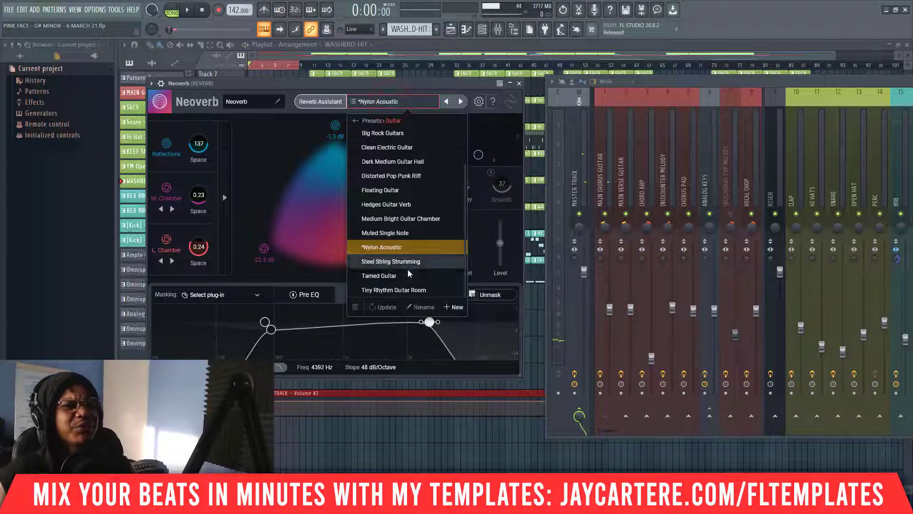
{"action": "left_click", "coordinate": [410, 276]}
{"action": "key", "text": "space"}
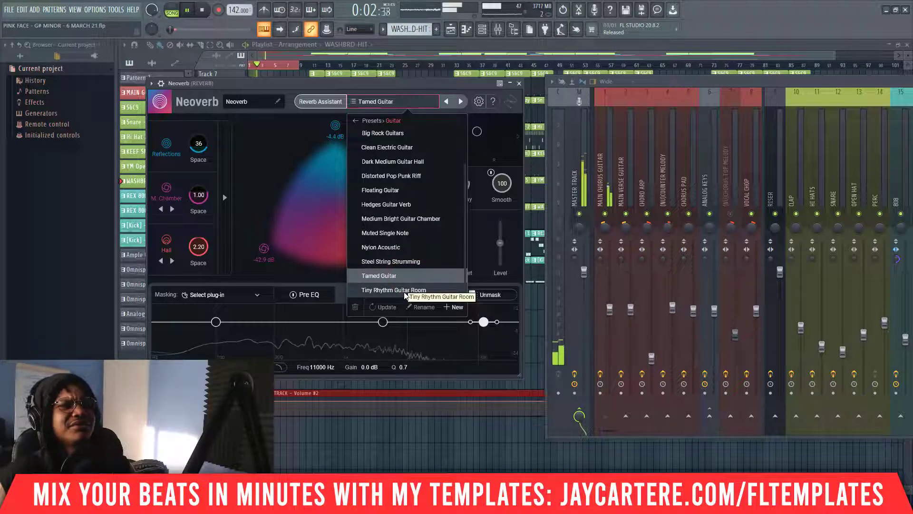
- Load the Tiny Rhythm Guitar Room preset, play the guitar through it, and stop playback
{"action": "left_click", "coordinate": [479, 235]}
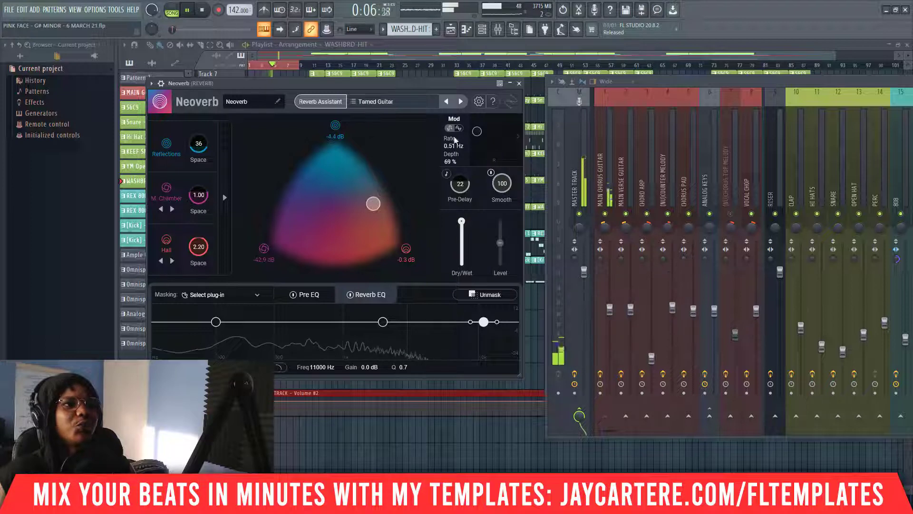
{"action": "left_click", "coordinate": [376, 101]}
{"action": "left_click", "coordinate": [398, 289]}
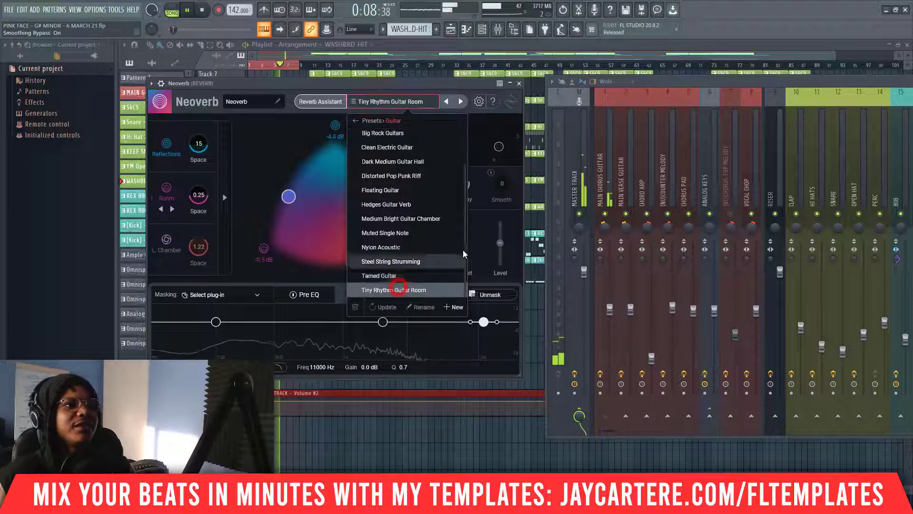
{"action": "left_click", "coordinate": [491, 227]}
{"action": "left_click", "coordinate": [376, 101]}
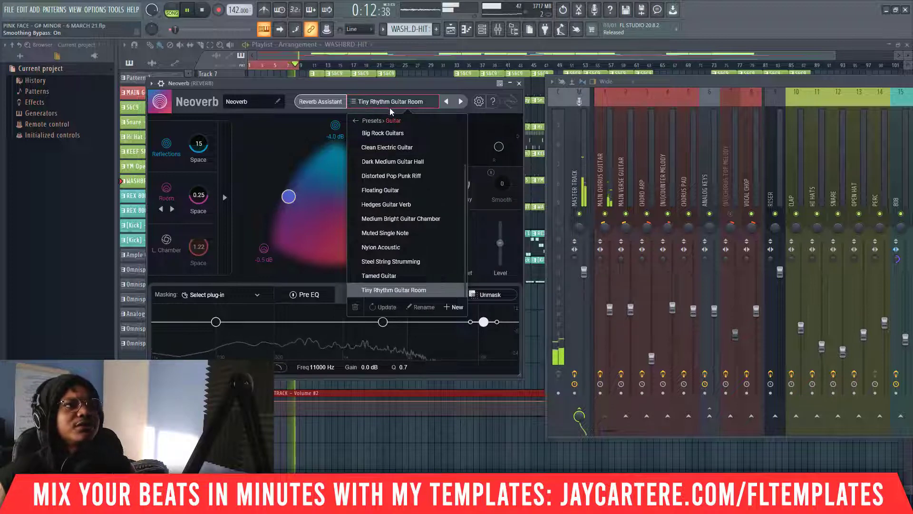
{"action": "left_click", "coordinate": [390, 107]}
{"action": "left_click", "coordinate": [380, 106]}
{"action": "key", "text": "space"}
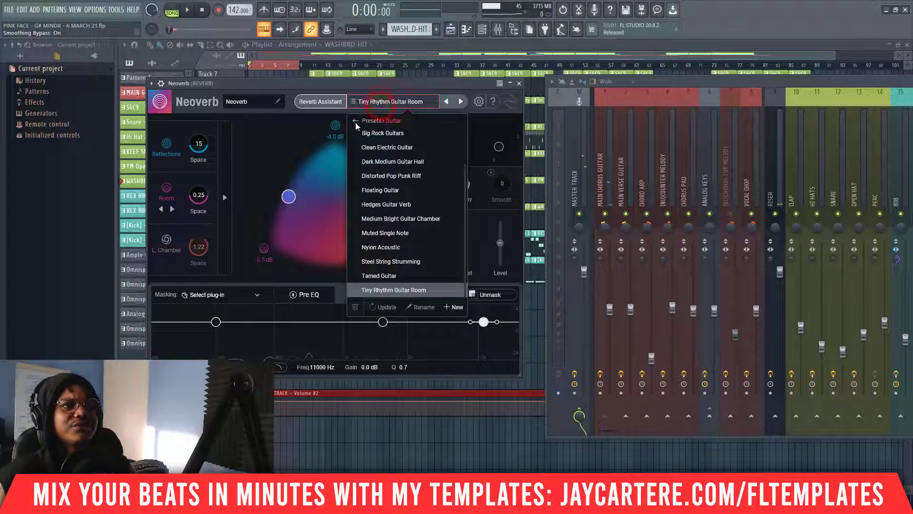
- Look through Neoverb's Vocals and Guitar preset categories, shifting the plugin window slightly toward the browser
{"action": "left_click", "coordinate": [355, 122]}
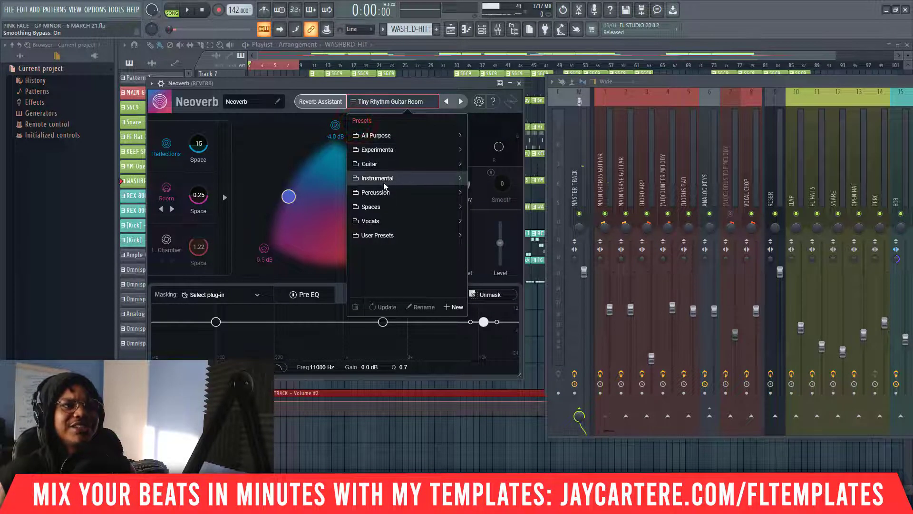
{"action": "left_click", "coordinate": [425, 227]}
{"action": "scroll", "coordinate": [402, 195], "scroll_direction": "down", "scroll_amount": 1}
{"action": "scroll", "coordinate": [403, 194], "scroll_direction": "up", "scroll_amount": 1}
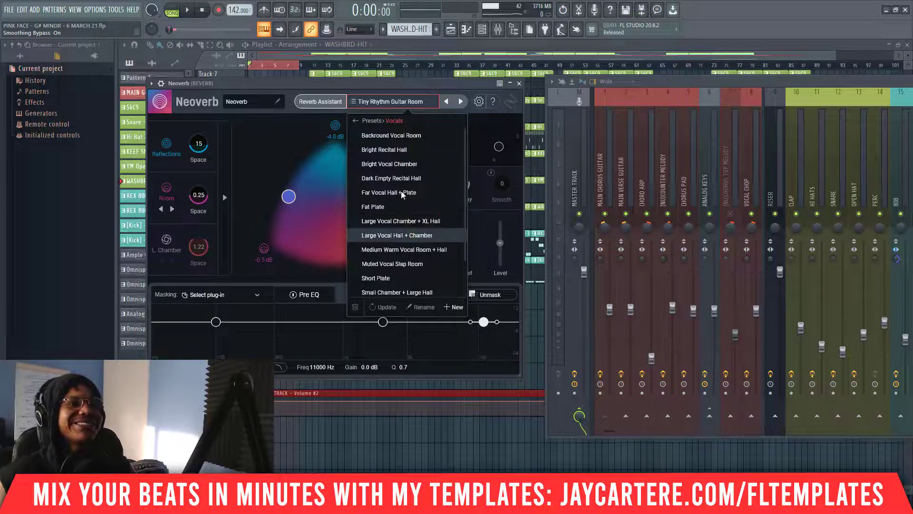
{"action": "left_click", "coordinate": [356, 121]}
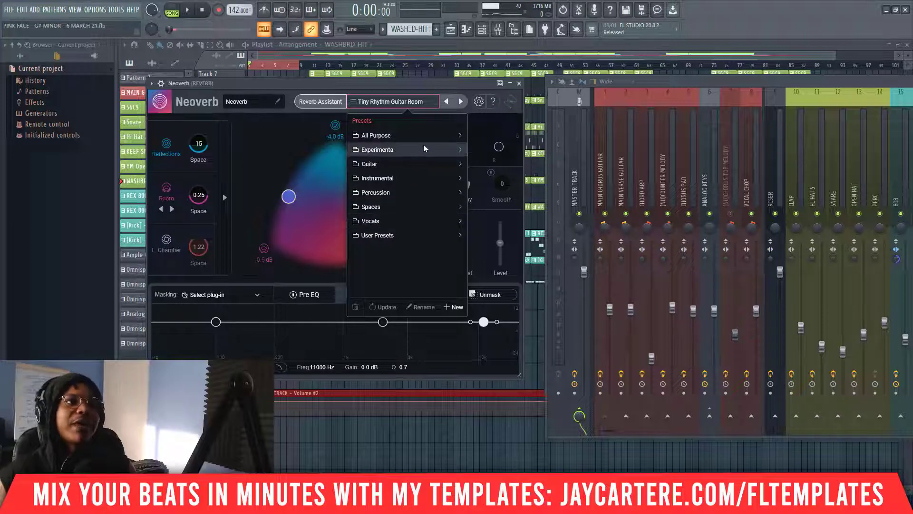
{"action": "left_click_drag", "start_coordinate": [418, 84], "coordinate": [352, 85]}
{"action": "left_click", "coordinate": [320, 165]}
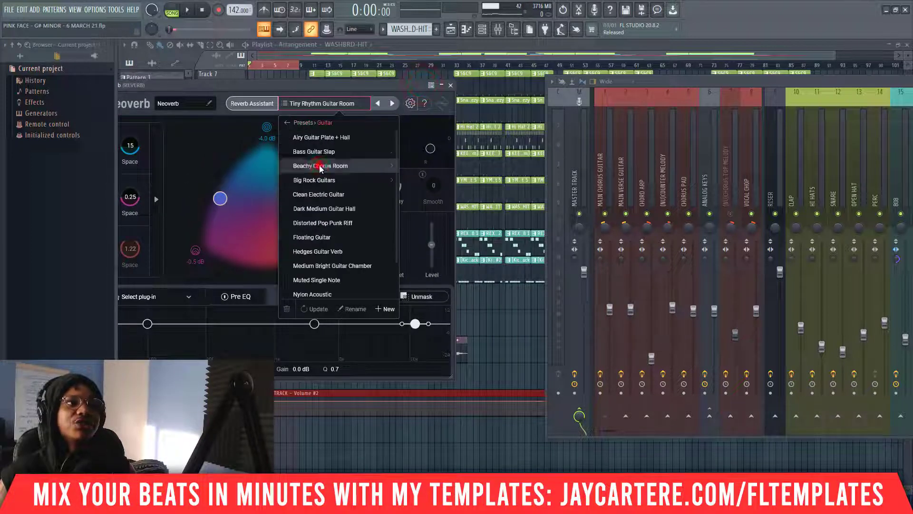
{"action": "left_click_drag", "start_coordinate": [296, 84], "coordinate": [365, 99]}
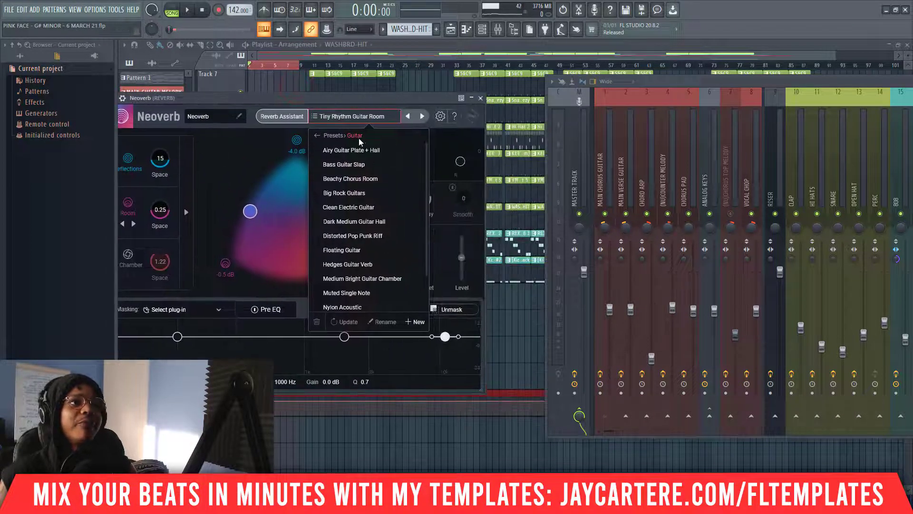
- Look through the Experimental preset category and return to the list of preset categories
{"action": "left_click", "coordinate": [314, 118]}
{"action": "left_click", "coordinate": [314, 119]}
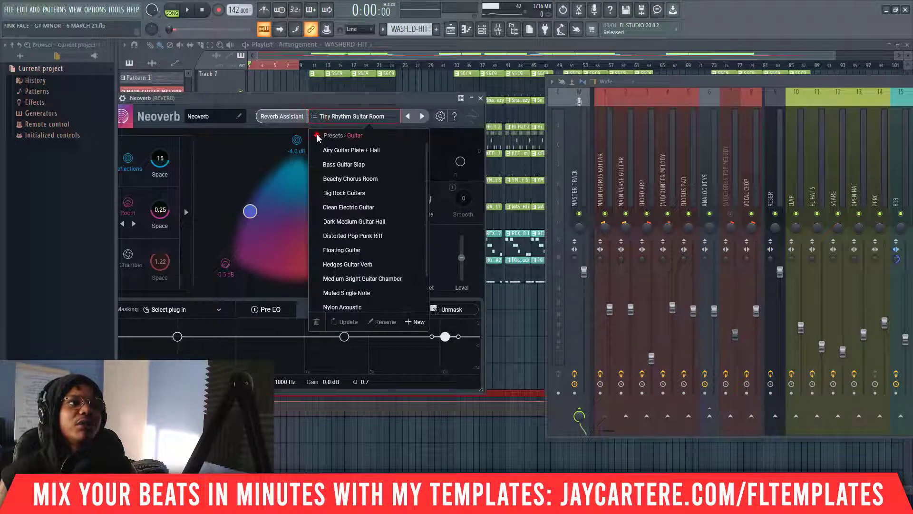
{"action": "left_click", "coordinate": [318, 136]}
{"action": "left_click", "coordinate": [350, 165]}
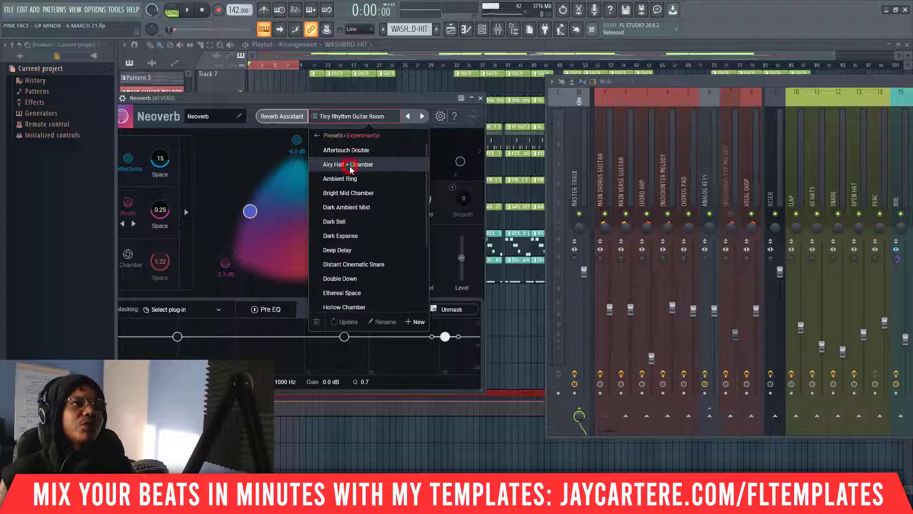
{"action": "left_click", "coordinate": [316, 118]}
{"action": "left_click", "coordinate": [317, 118]}
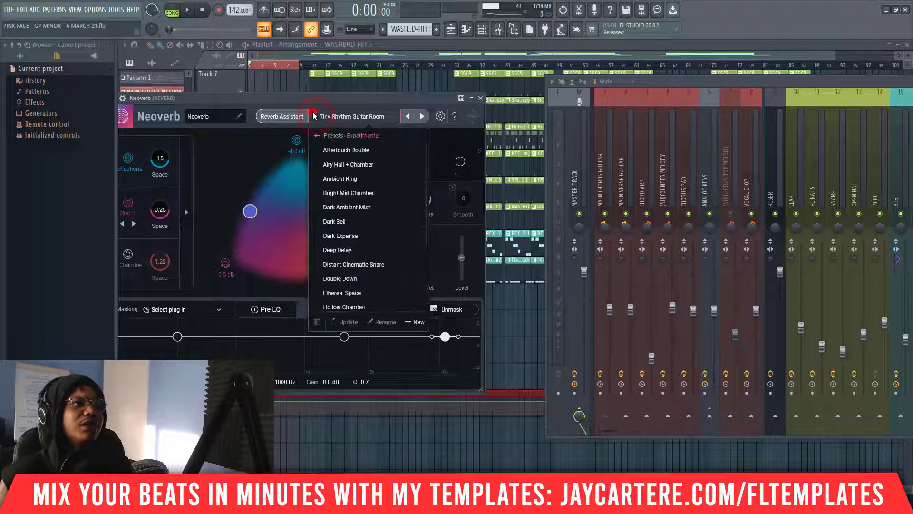
{"action": "left_click", "coordinate": [318, 136]}
- From the All Purpose presets, play the guitar through Add Smack, switch to Fresh Air during playback, and stop playback
{"action": "left_click", "coordinate": [336, 150]}
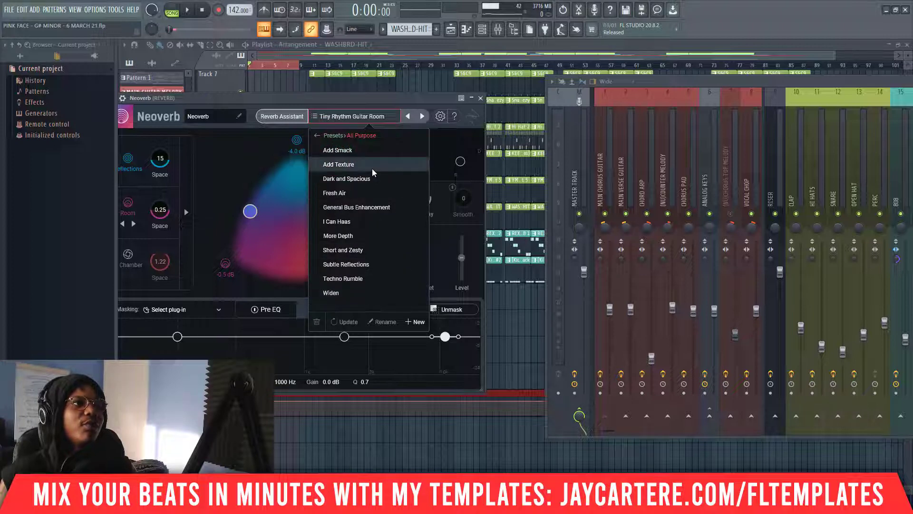
{"action": "left_click", "coordinate": [326, 151]}
{"action": "key", "text": "space"}
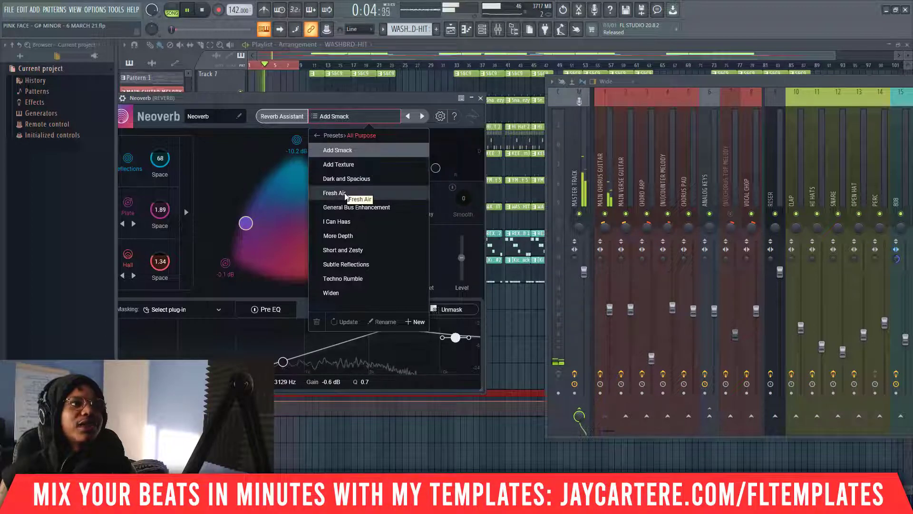
{"action": "left_click", "coordinate": [344, 194]}
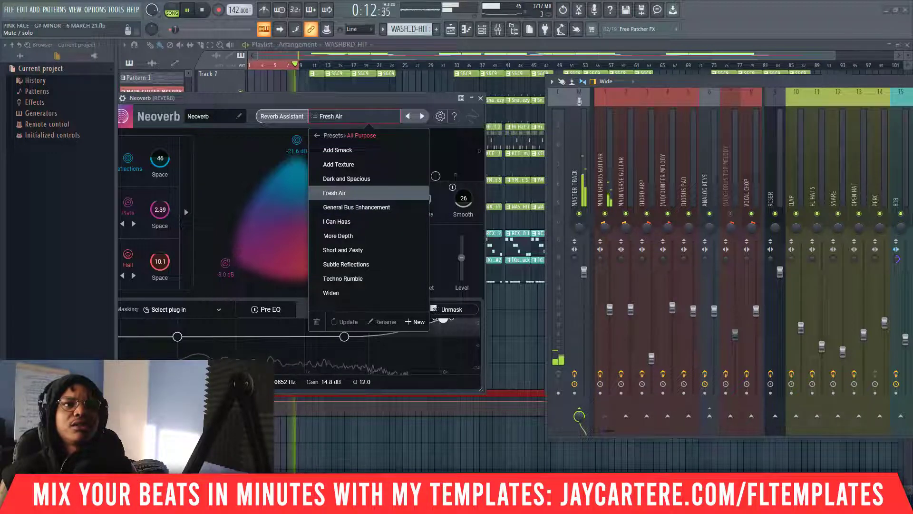
{"action": "key", "text": "space"}
- Close the preset list and move Neoverb and the mixer apart so the whole plugin window is uncovered
{"action": "left_click", "coordinate": [315, 116]}
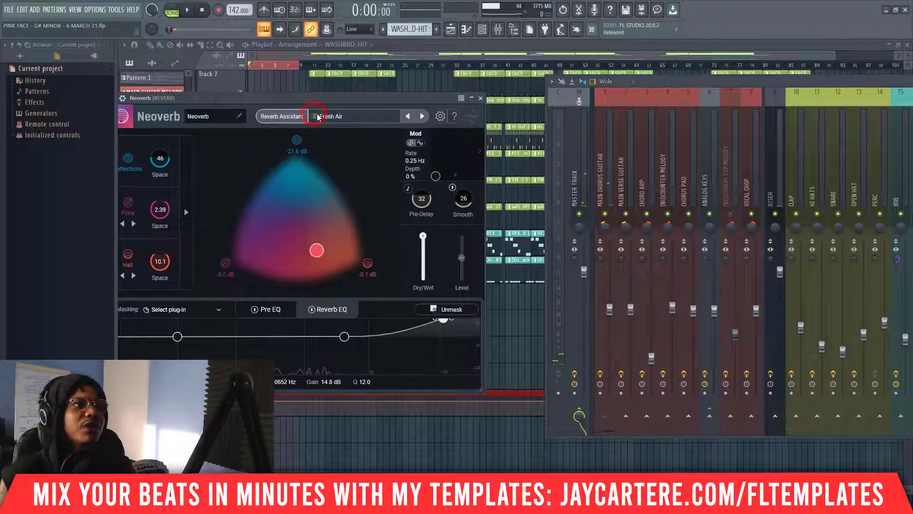
{"action": "left_click_drag", "start_coordinate": [335, 97], "coordinate": [439, 101]}
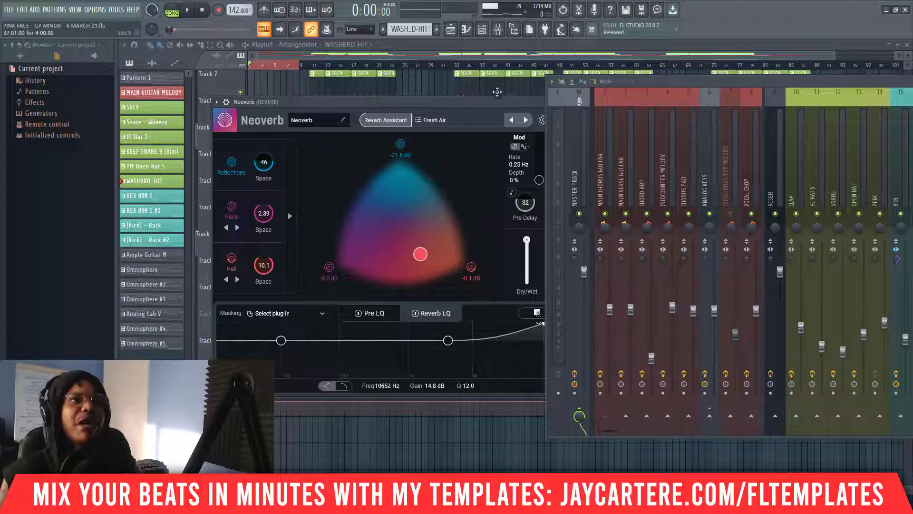
{"action": "left_click_drag", "start_coordinate": [681, 84], "coordinate": [912, 99]}
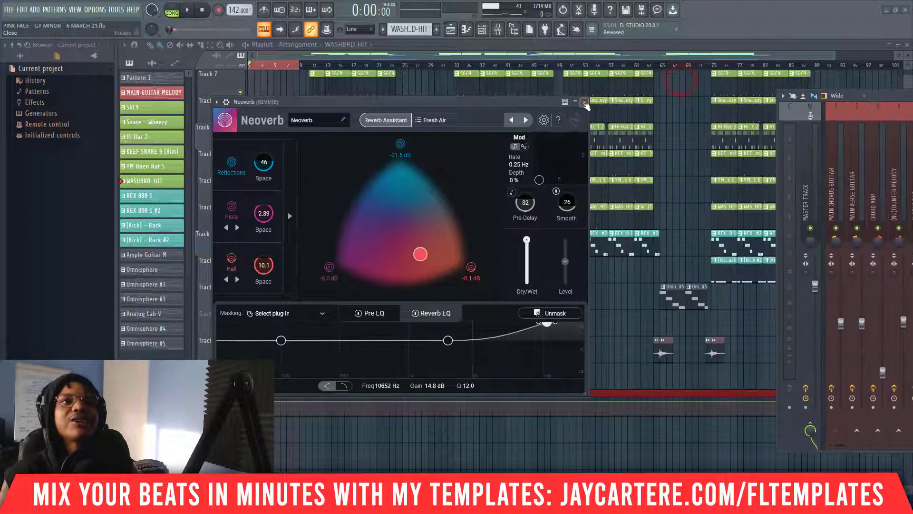
- Examine the User Presets, Vocals and Spaces preset categories, keeping Fresh Air loaded, and close the preset list
{"action": "left_click", "coordinate": [417, 119]}
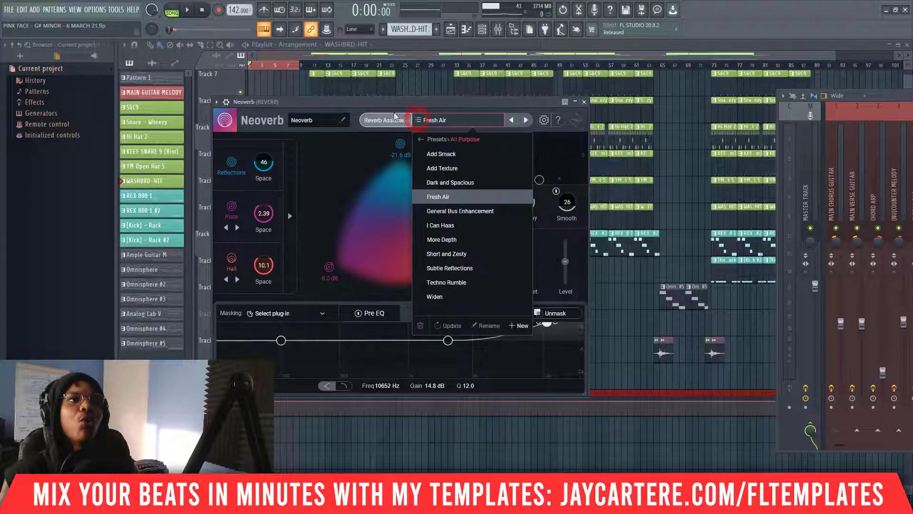
{"action": "left_click", "coordinate": [420, 139]}
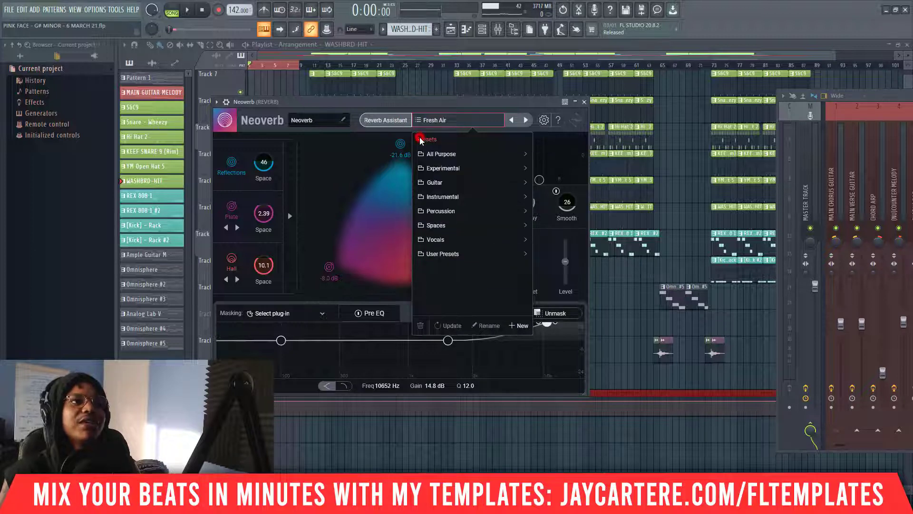
{"action": "left_click", "coordinate": [442, 255]}
{"action": "left_click", "coordinate": [420, 139]}
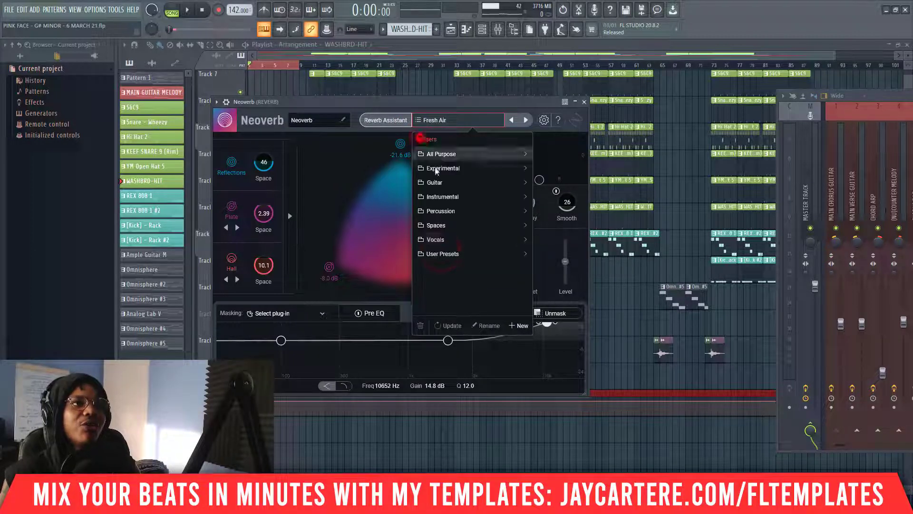
{"action": "left_click", "coordinate": [447, 238]}
{"action": "left_click", "coordinate": [420, 139]}
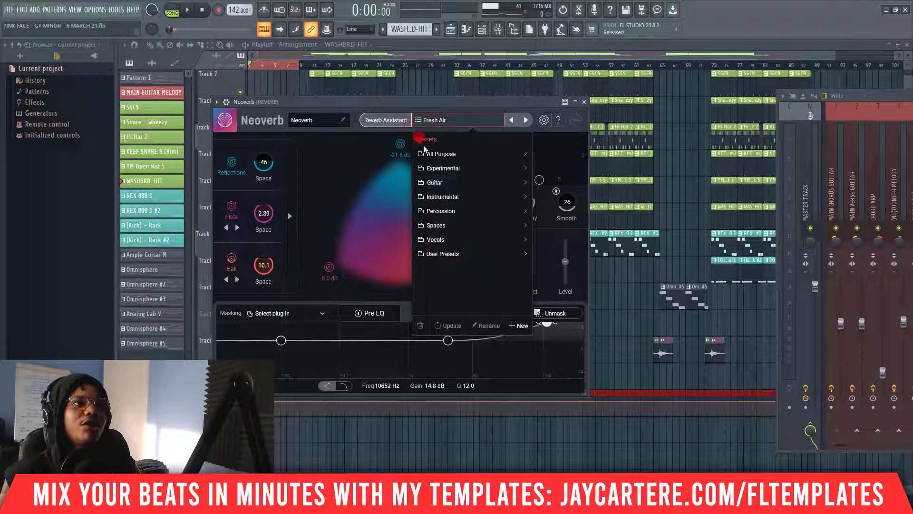
{"action": "left_click", "coordinate": [442, 223]}
{"action": "scroll", "coordinate": [477, 222], "scroll_direction": "down", "scroll_amount": 3}
{"action": "left_click", "coordinate": [420, 139]}
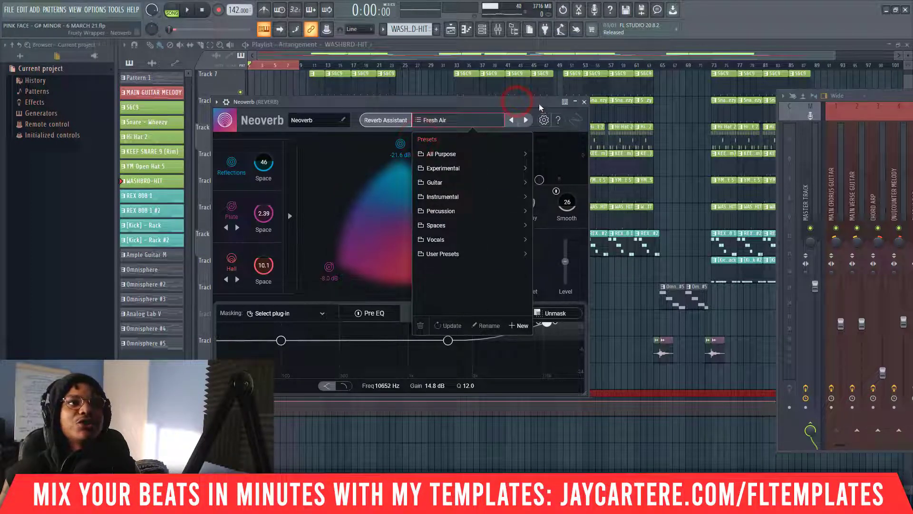
{"action": "left_click_drag", "start_coordinate": [517, 100], "coordinate": [508, 94]}
{"action": "left_click", "coordinate": [422, 132]}
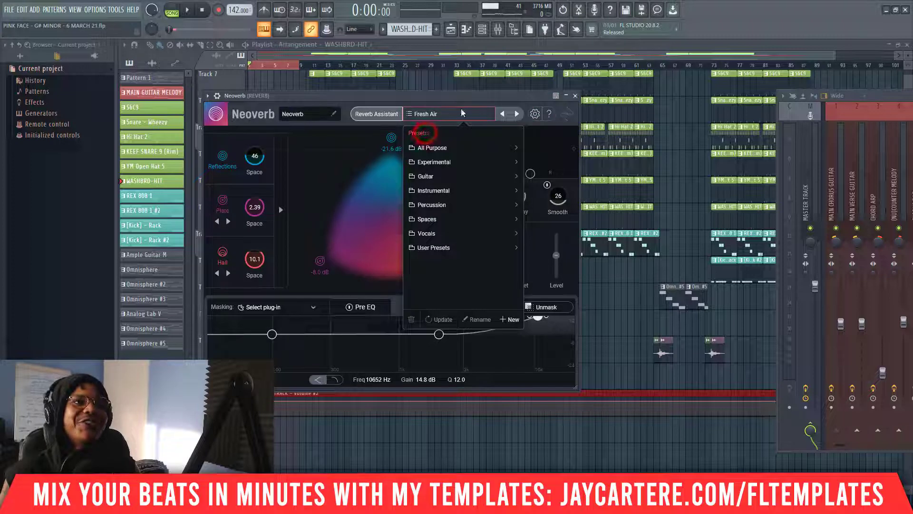
{"action": "left_click", "coordinate": [454, 114]}
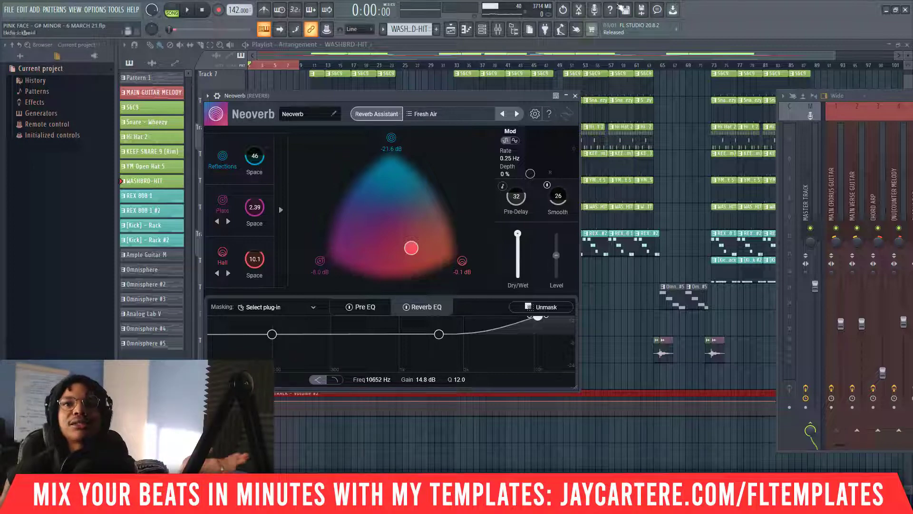
- Bring the full mixer into view to examine its tracks and the REVERB send, and move it aside again
{"action": "left_click_drag", "start_coordinate": [912, 96], "coordinate": [657, 85]}
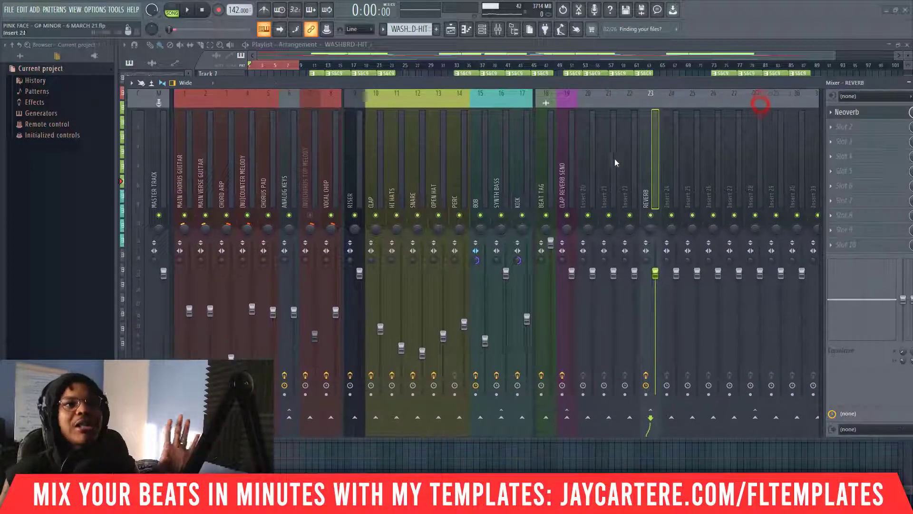
{"action": "left_click", "coordinate": [563, 178]}
{"action": "left_click_drag", "start_coordinate": [560, 84], "coordinate": [912, 112]}
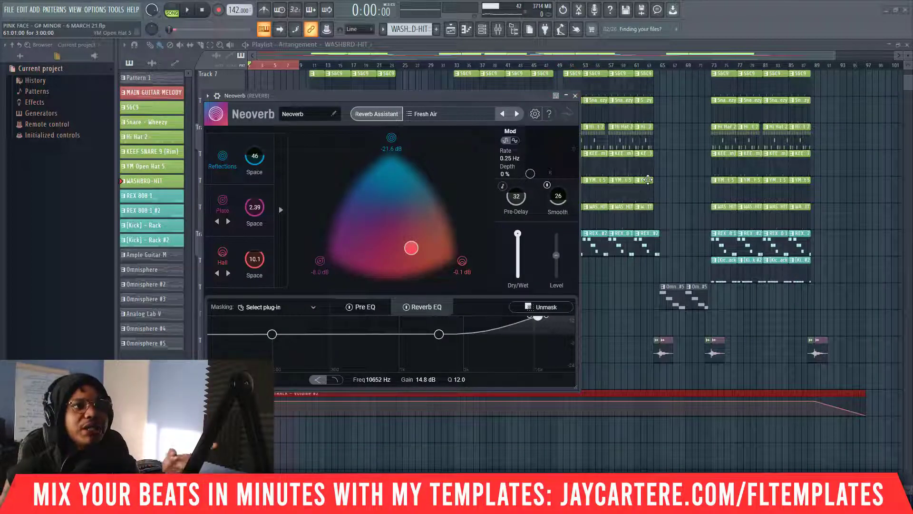